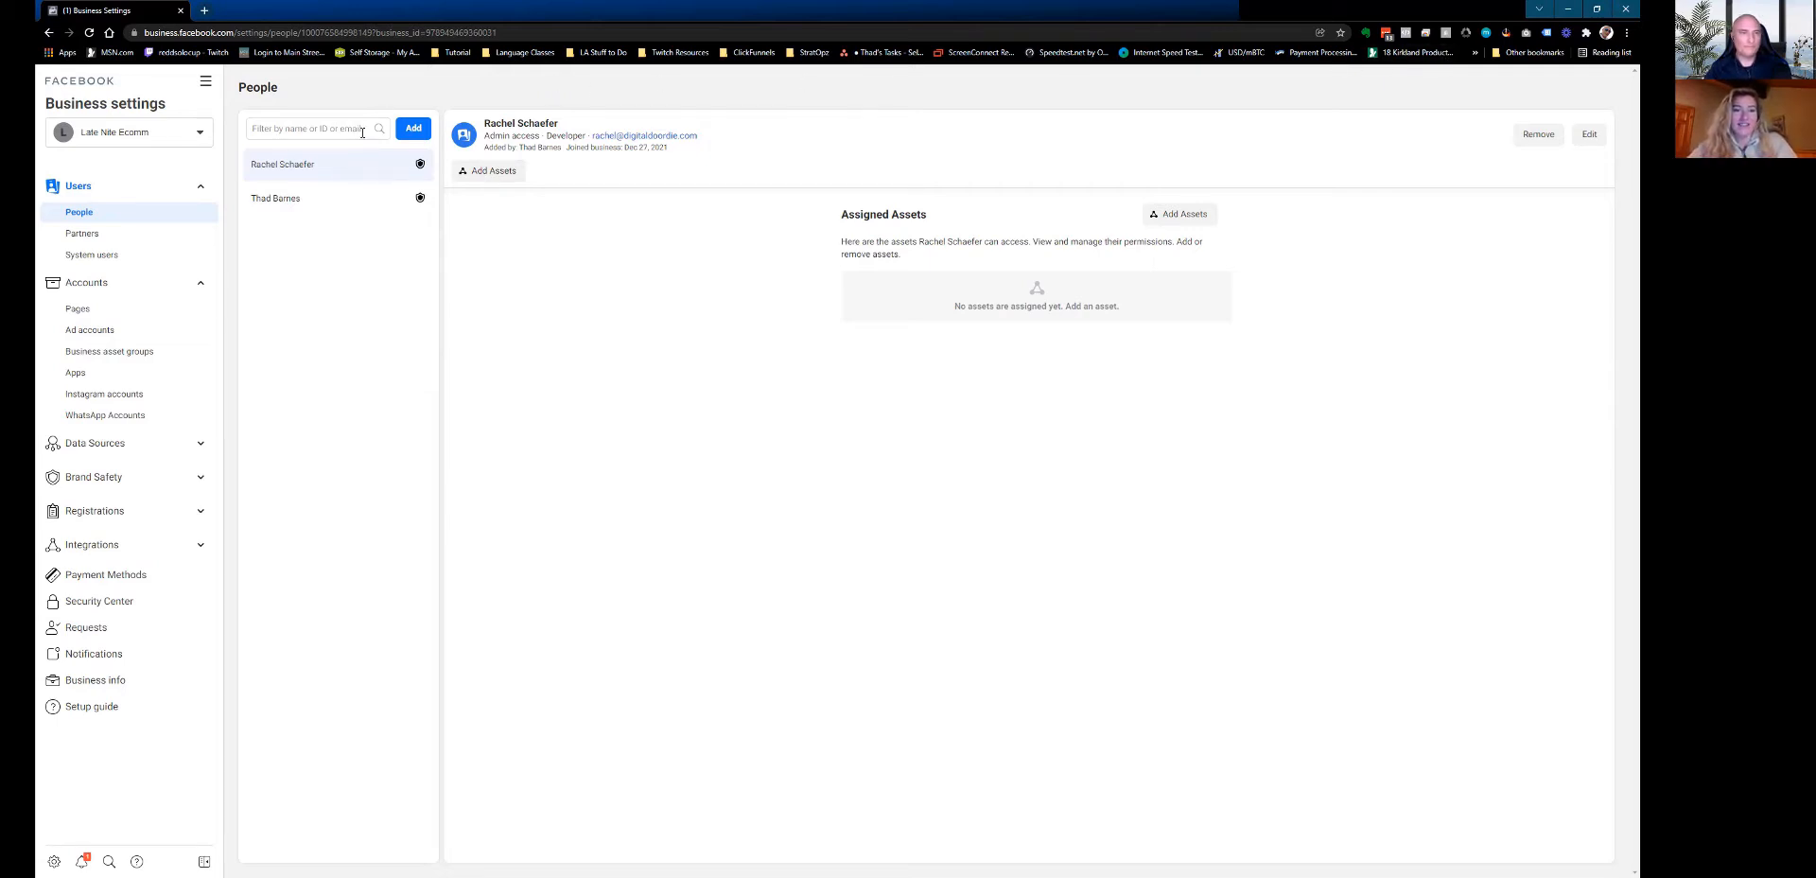
Open the Invite People dialog from the People page.
{"action": "left_click", "coordinate": [413, 128]}
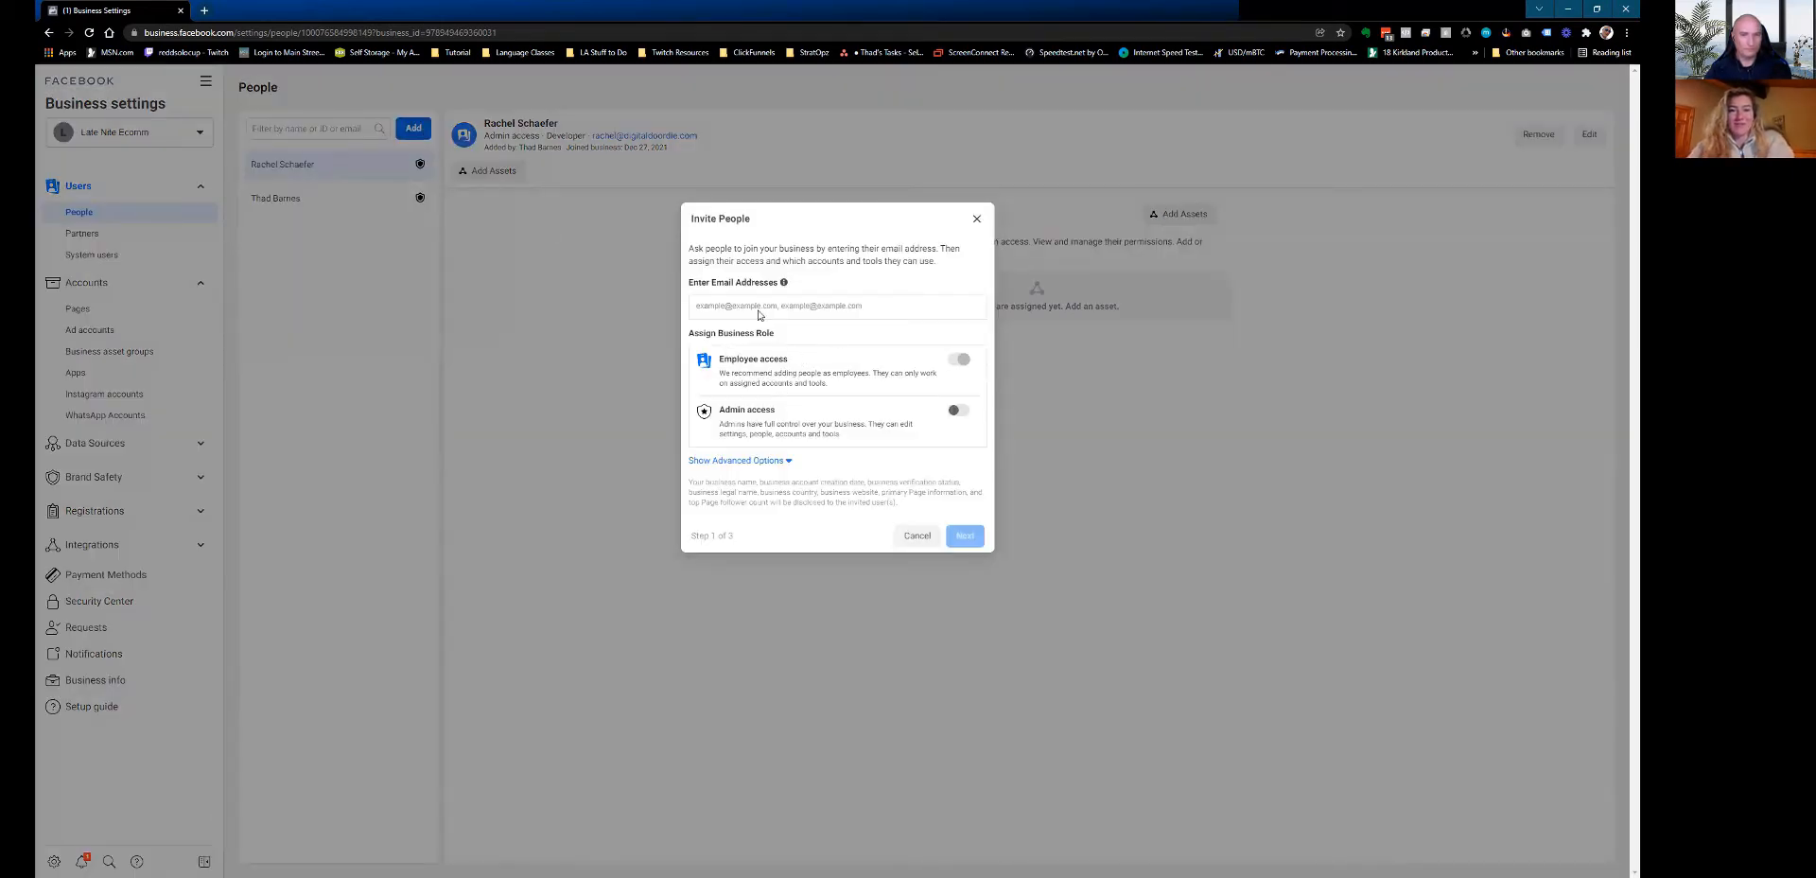
Enter the invitee's e-mail address in the Invite People form, then select the typed address.
{"action": "left_click", "coordinate": [866, 310]}
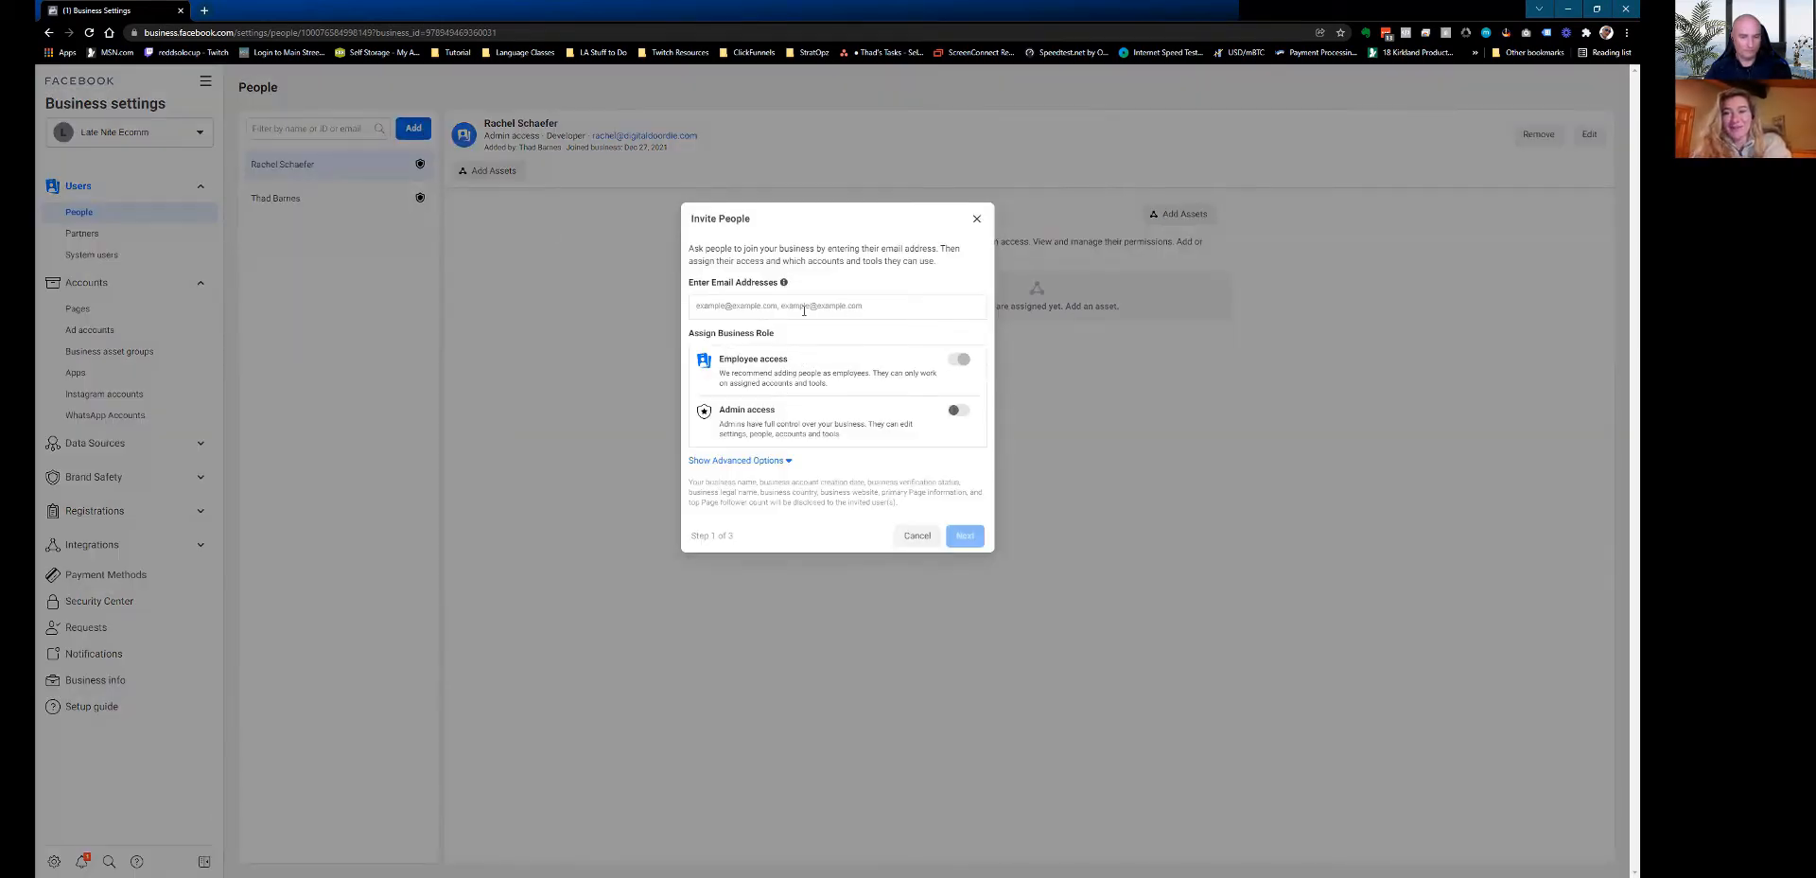
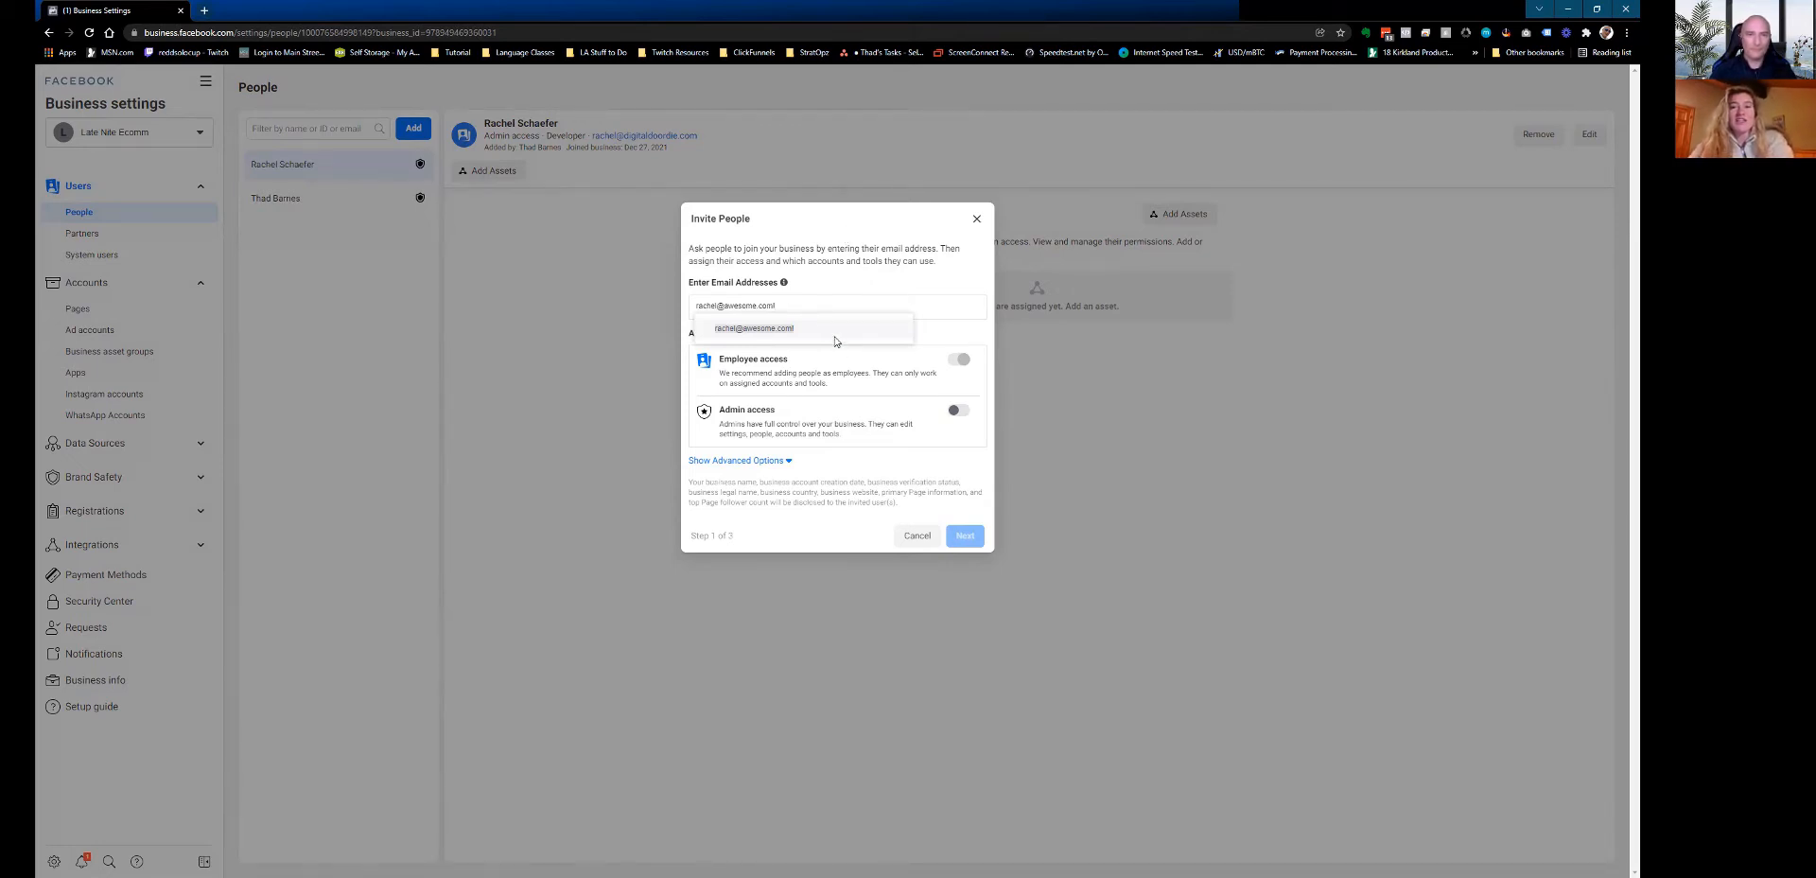
{"action": "left_click_drag", "start_coordinate": [777, 305], "coordinate": [643, 299]}
Delete the e-mail address and toggle Admin access on and back off, keeping Employee access.
{"action": "key", "text": "BackSpace"}
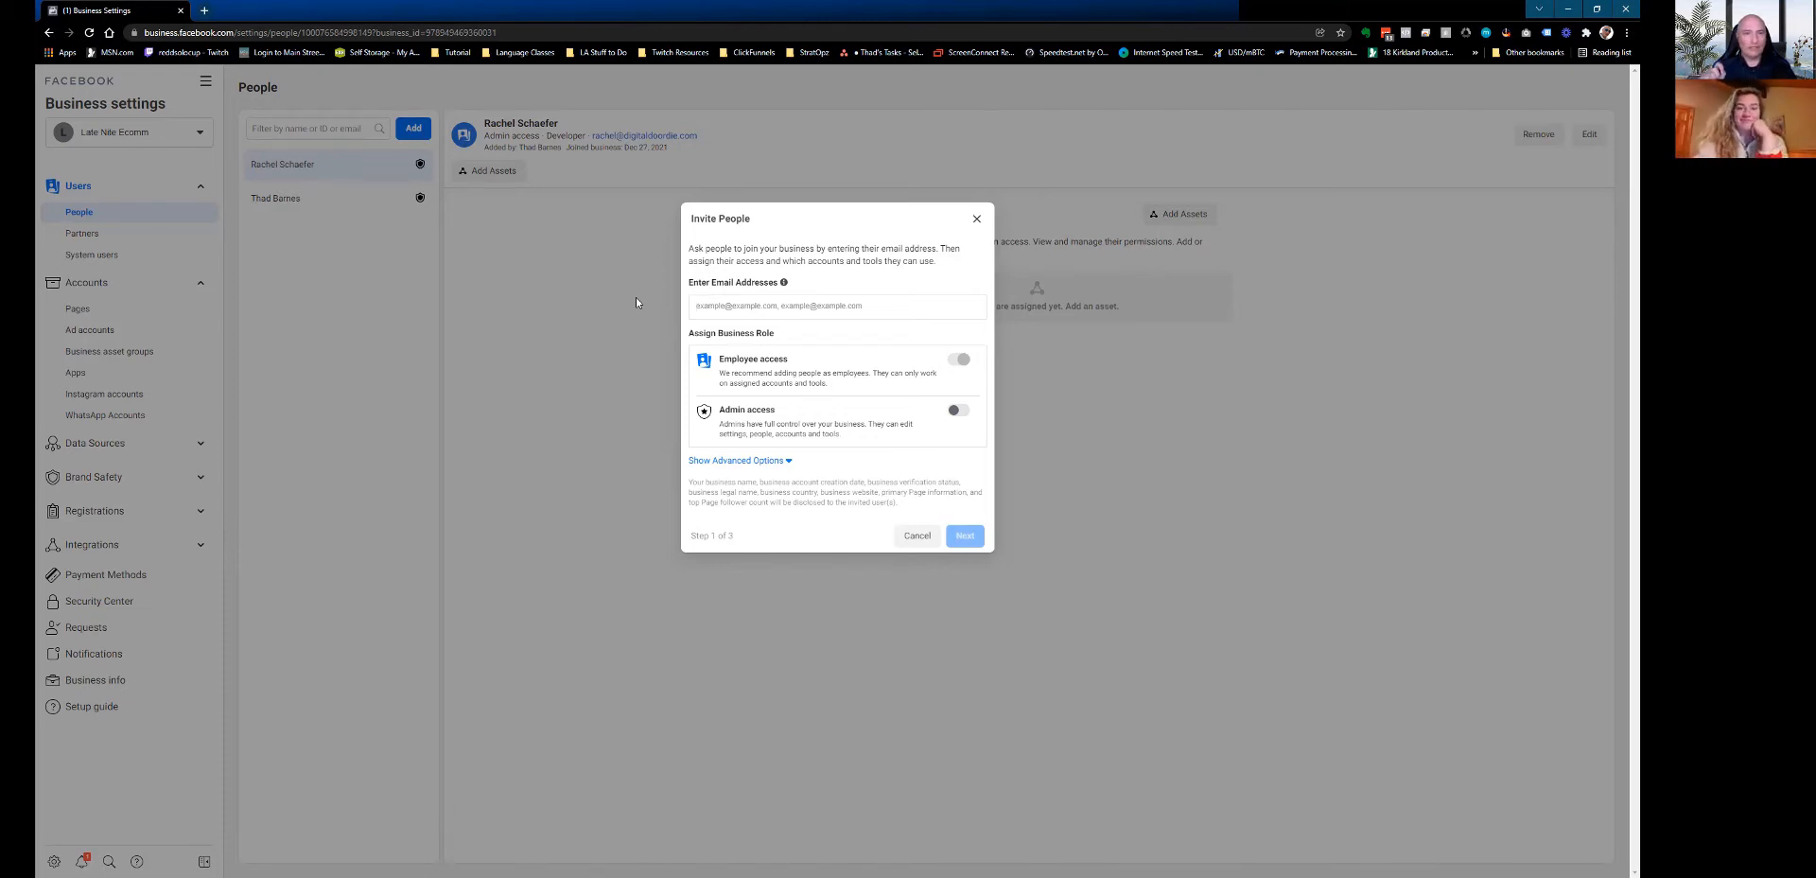
{"action": "left_click", "coordinate": [958, 409]}
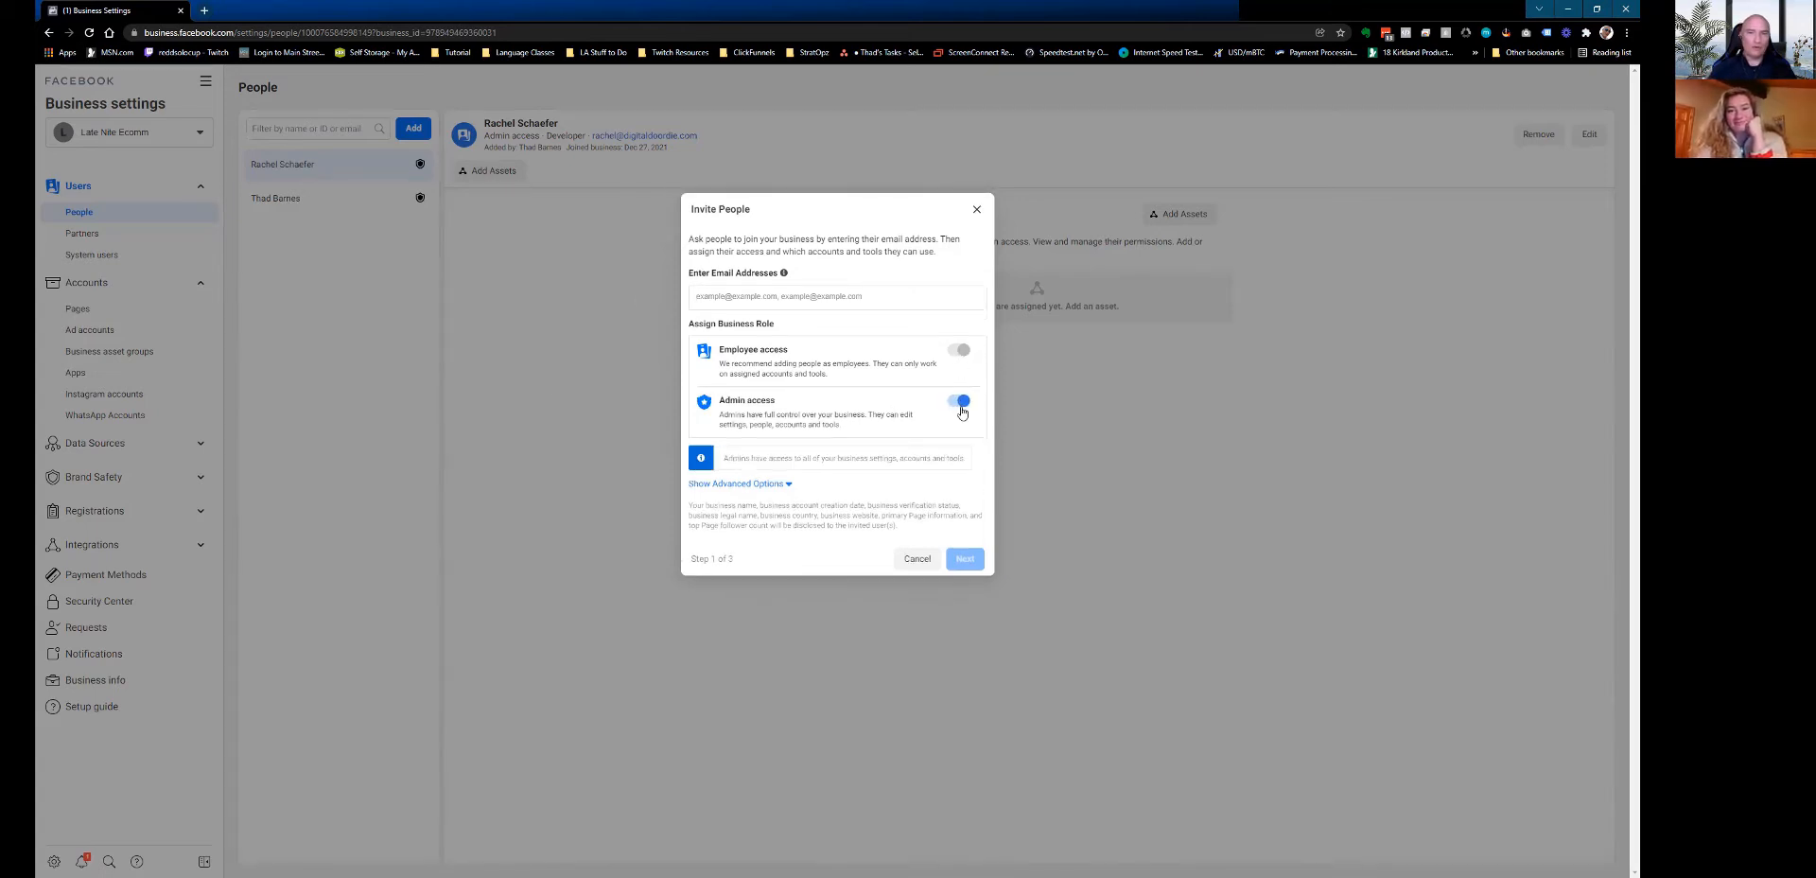
{"action": "left_click", "coordinate": [957, 403]}
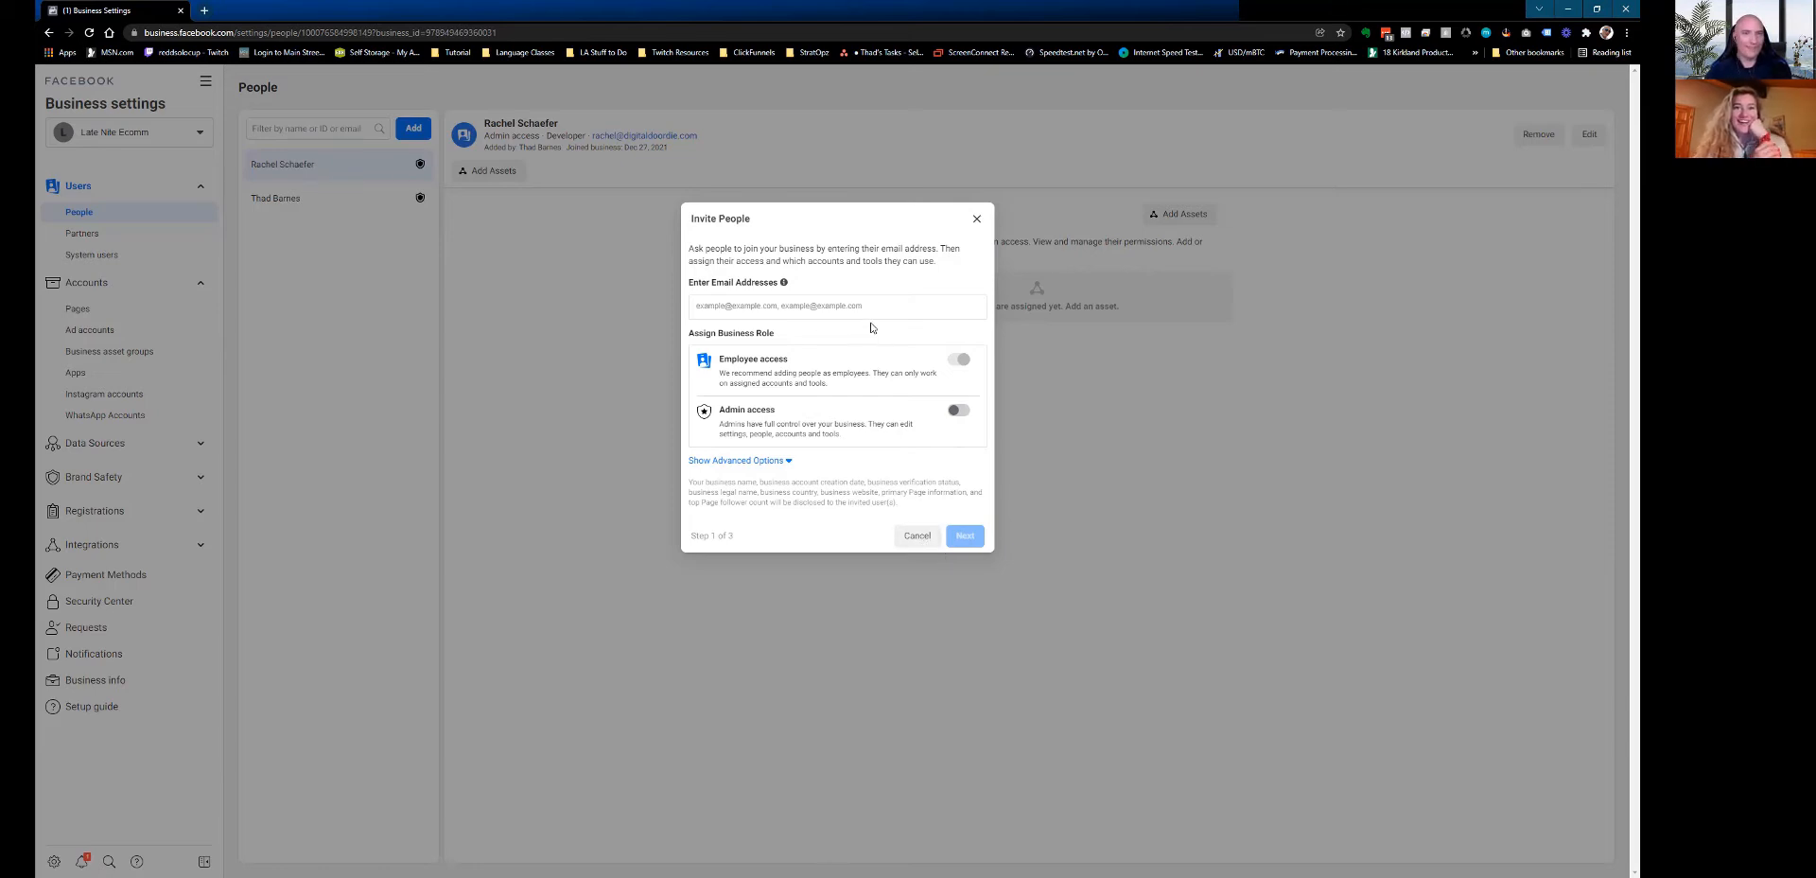
{"action": "mouse_move", "coordinate": [784, 286]}
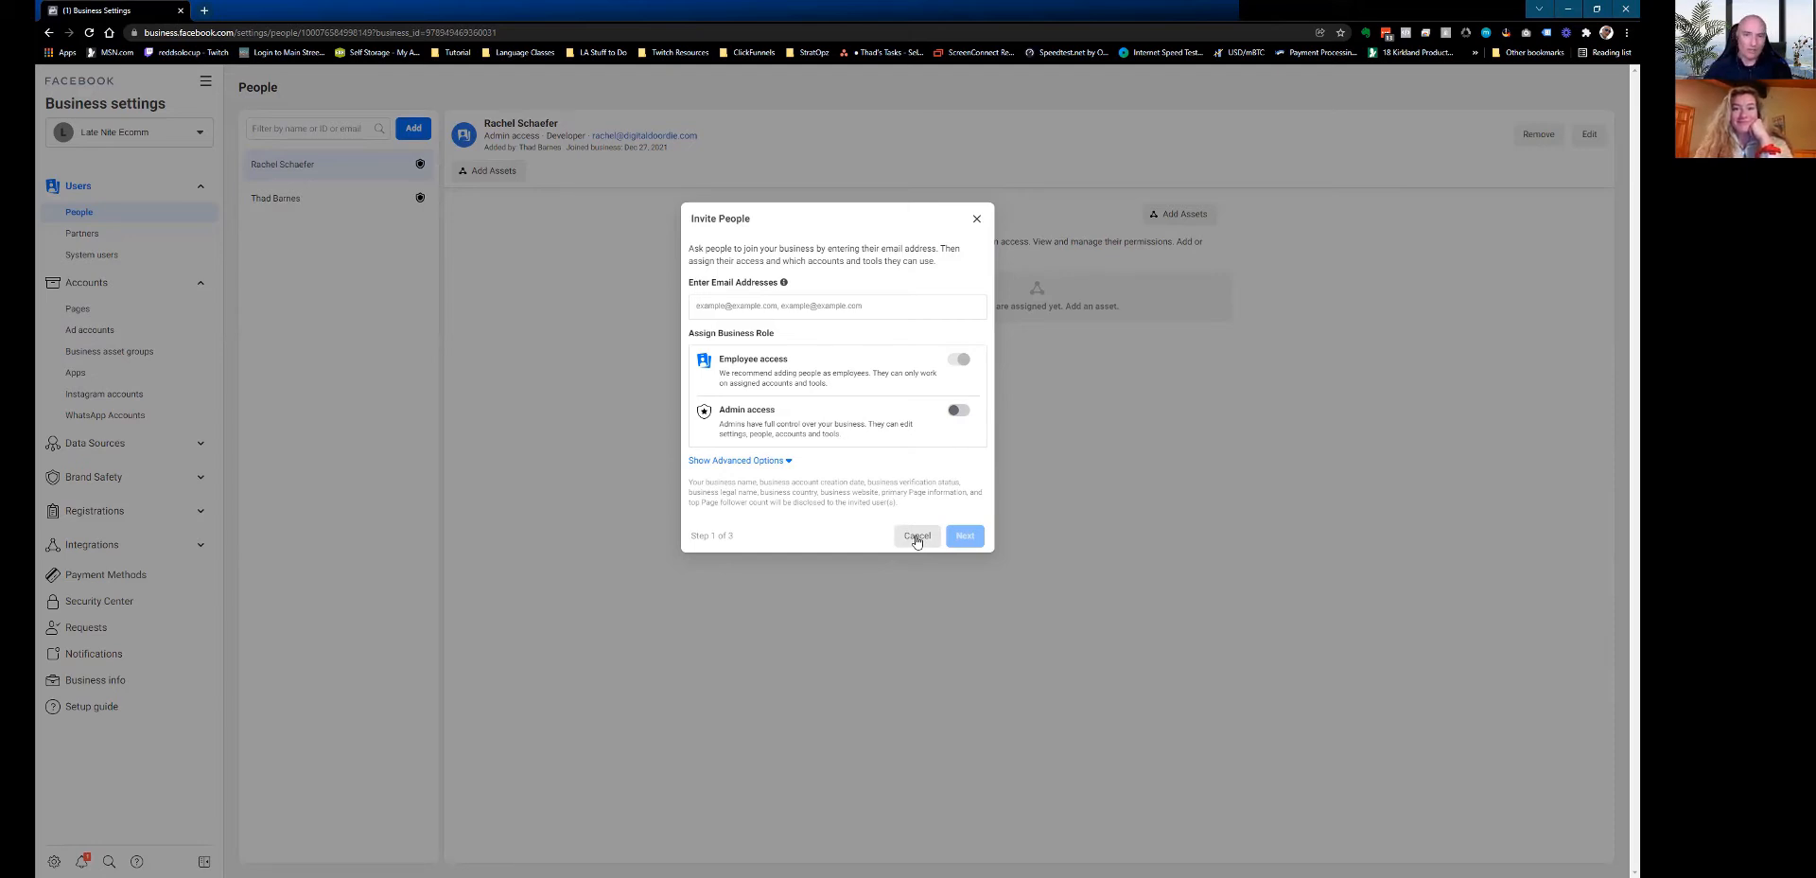
Reveal the advanced finance and developer roles, then cancel the invitation.
{"action": "left_click", "coordinate": [787, 462]}
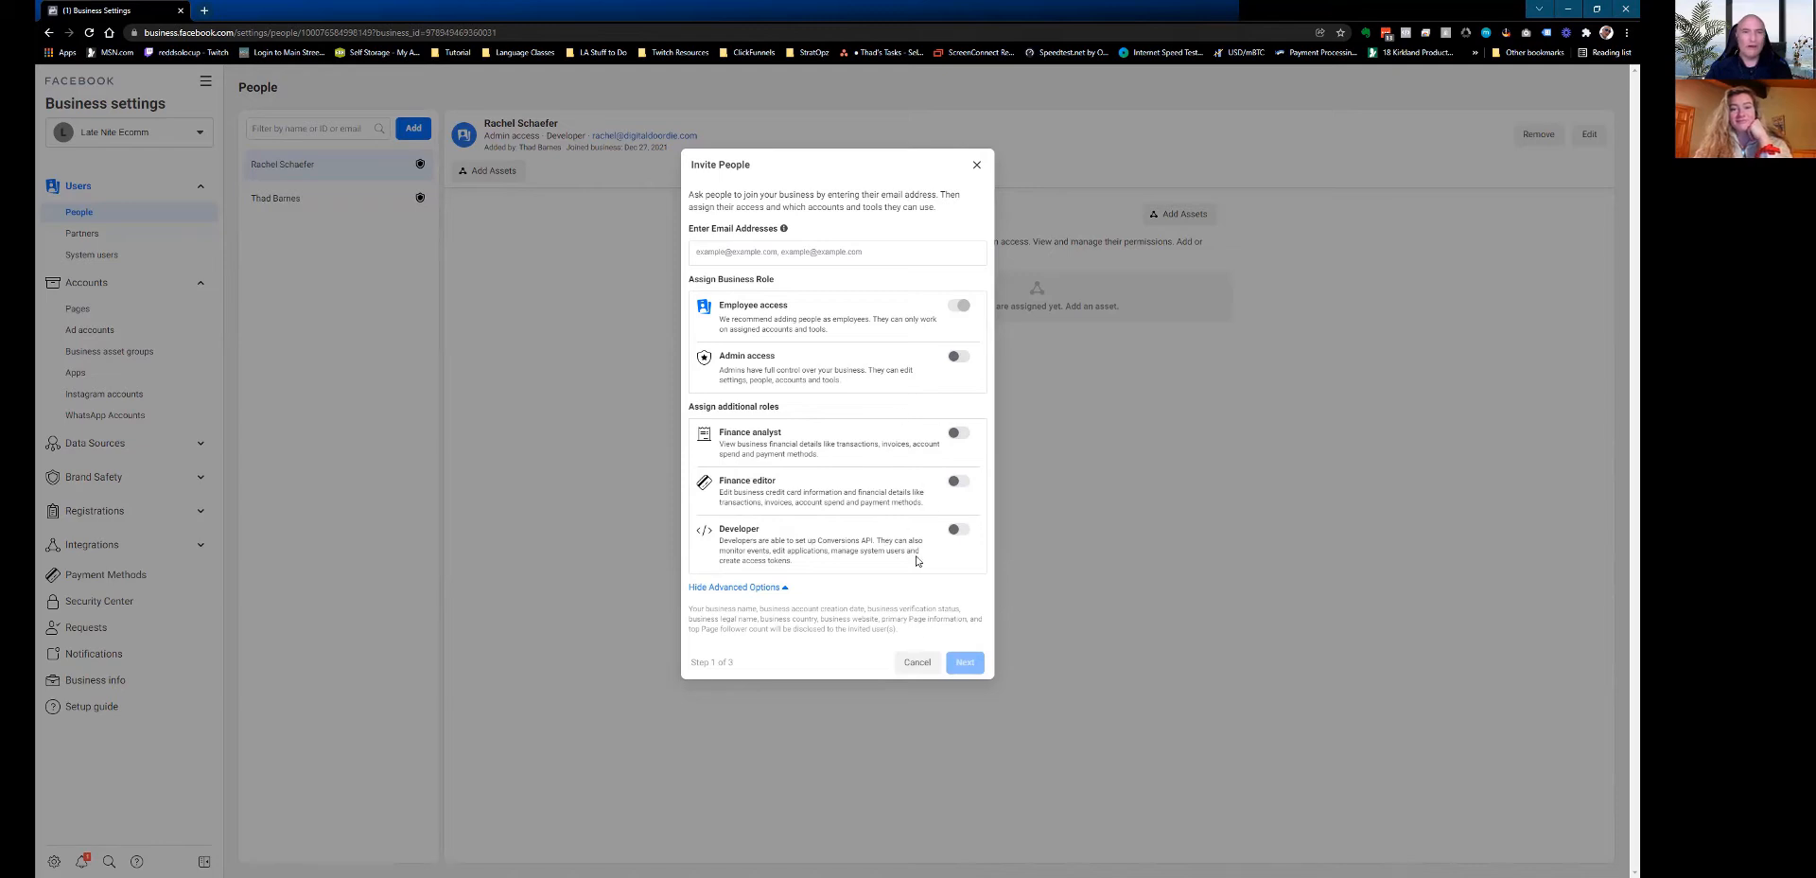
{"action": "left_click", "coordinate": [917, 662]}
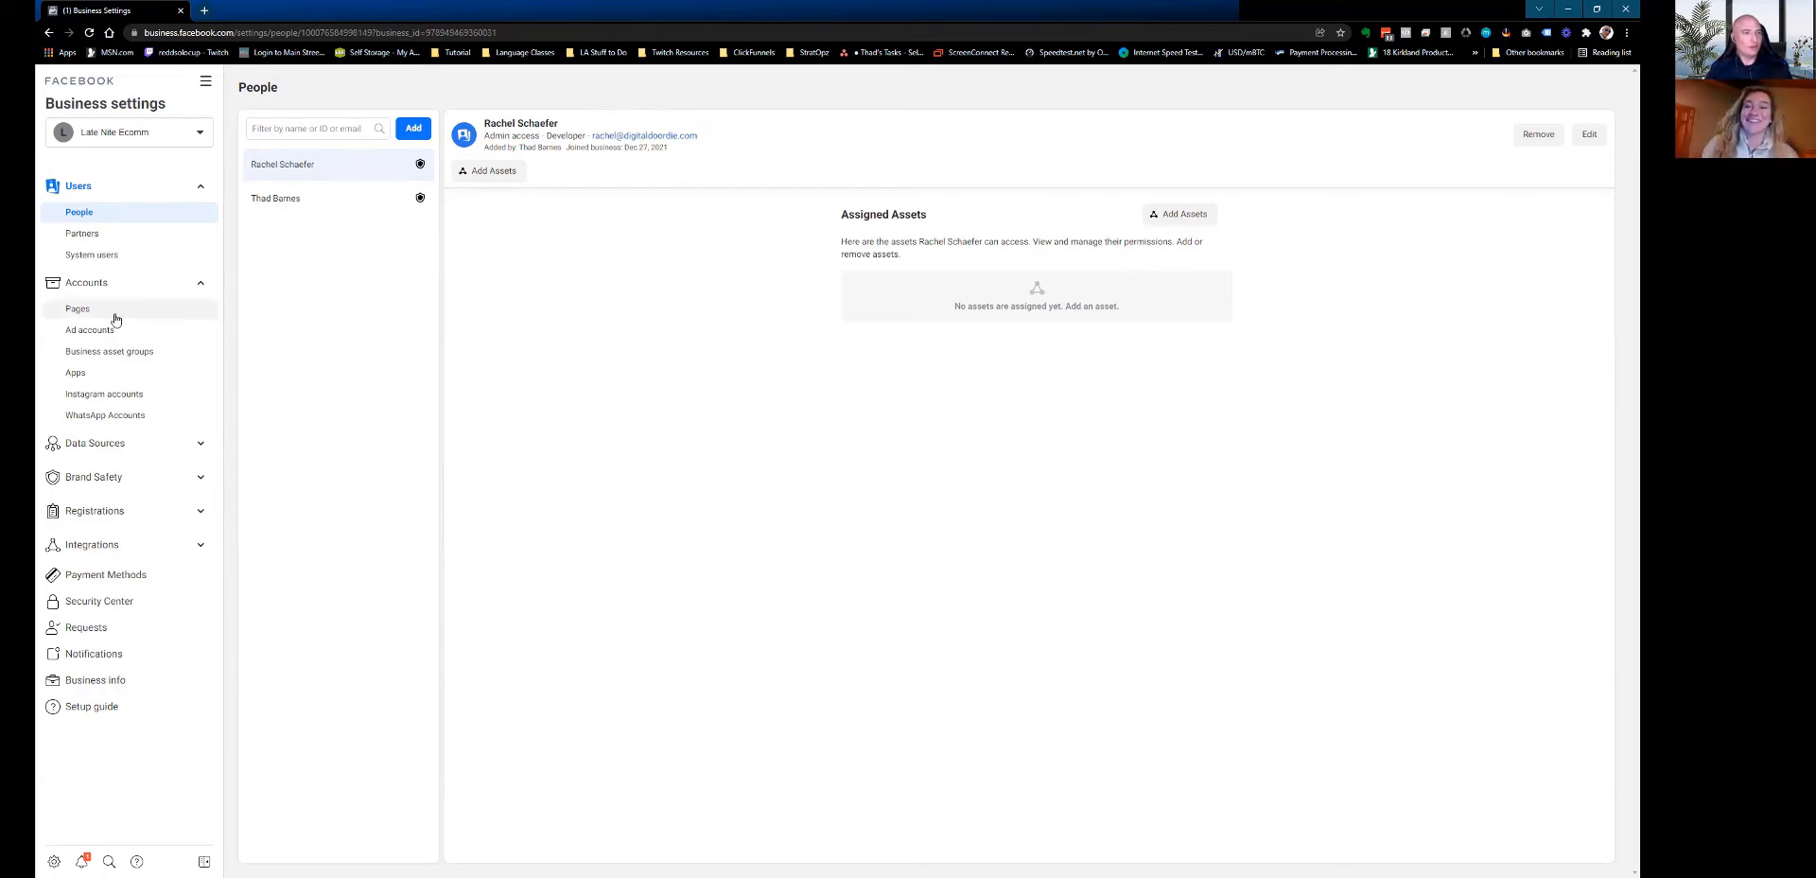
Go to the empty Ad accounts page and list the options for adding an ad account.
{"action": "left_click", "coordinate": [114, 443]}
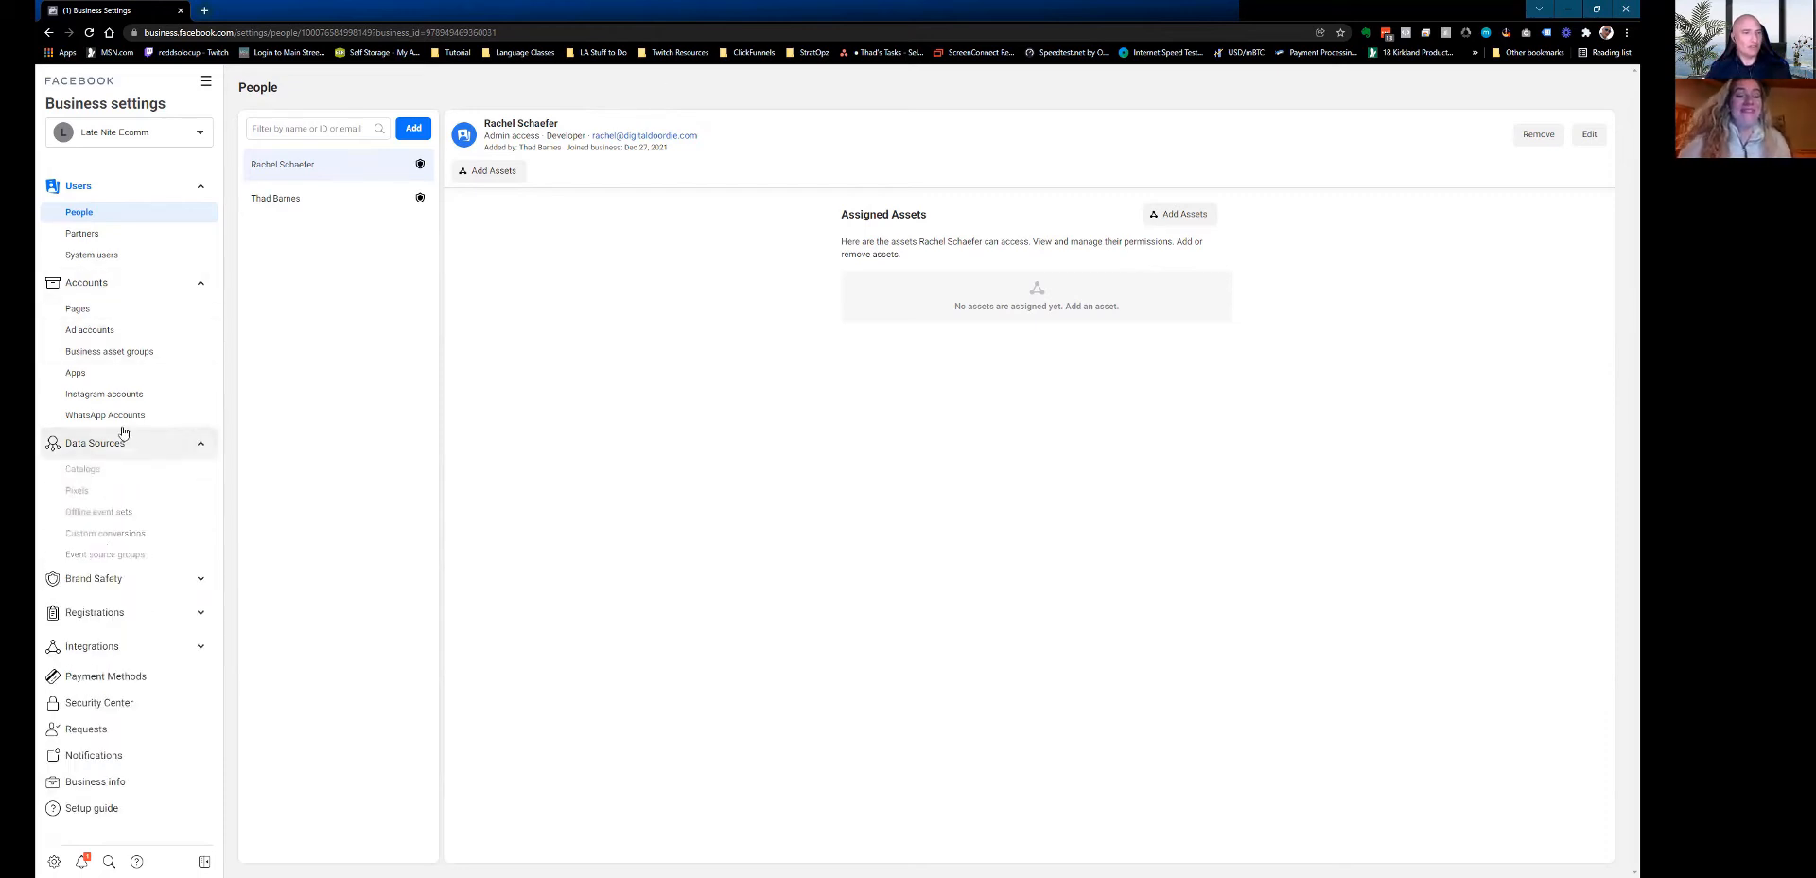
{"action": "left_click", "coordinate": [94, 330]}
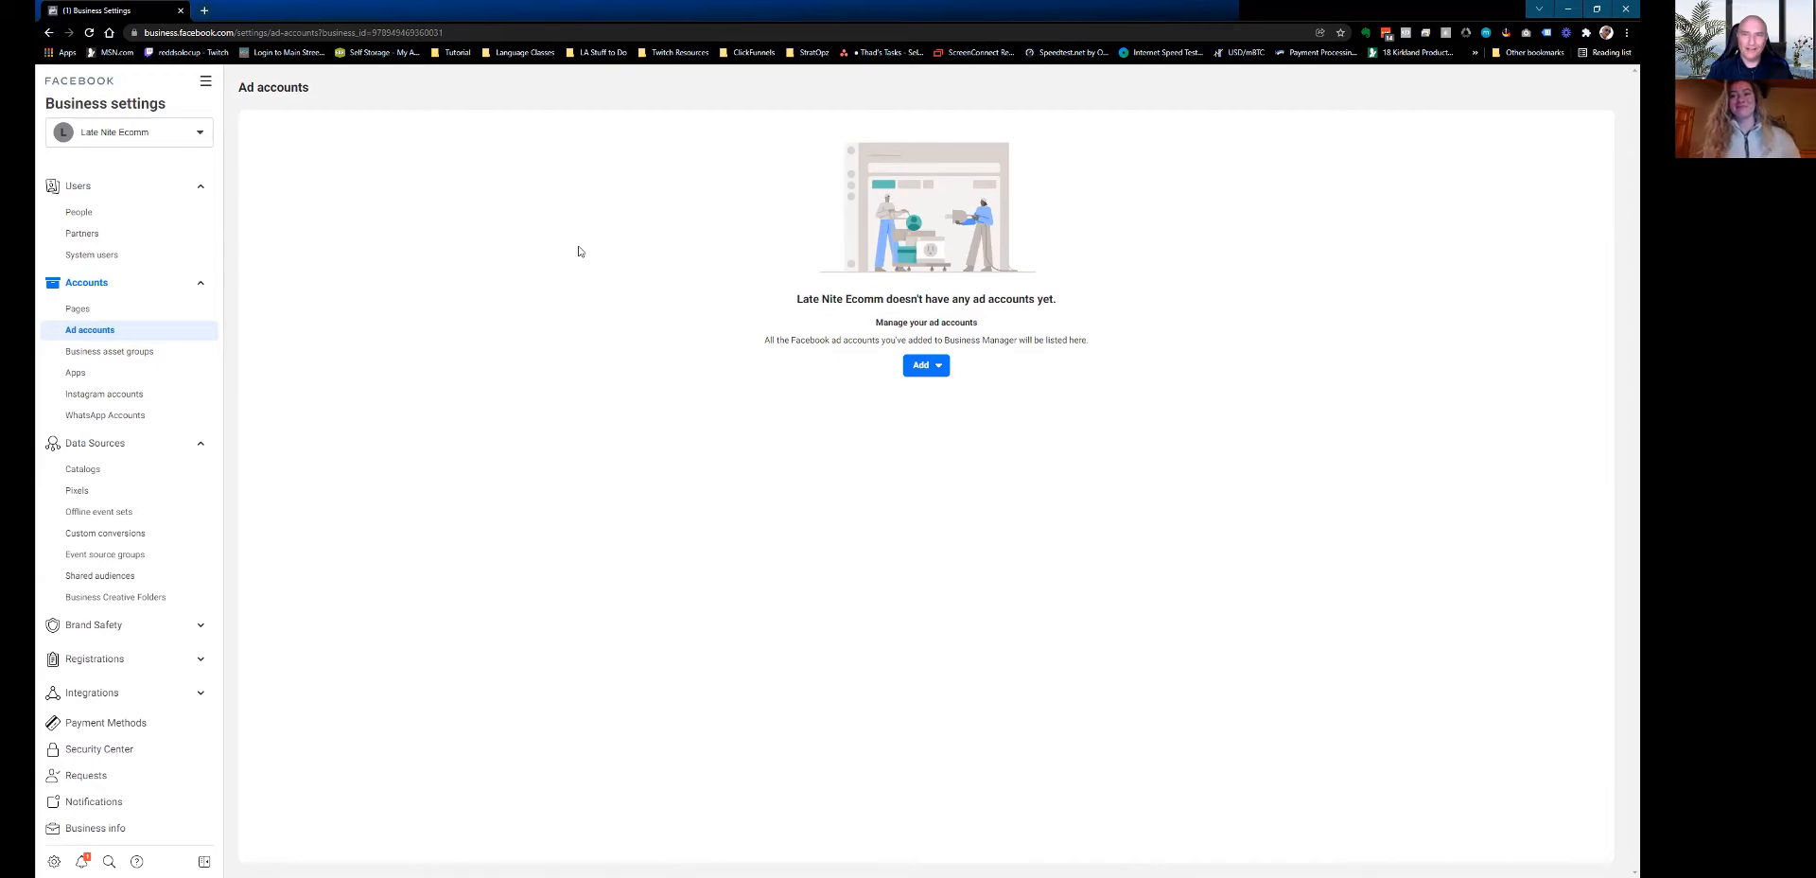
{"action": "left_click", "coordinate": [935, 367]}
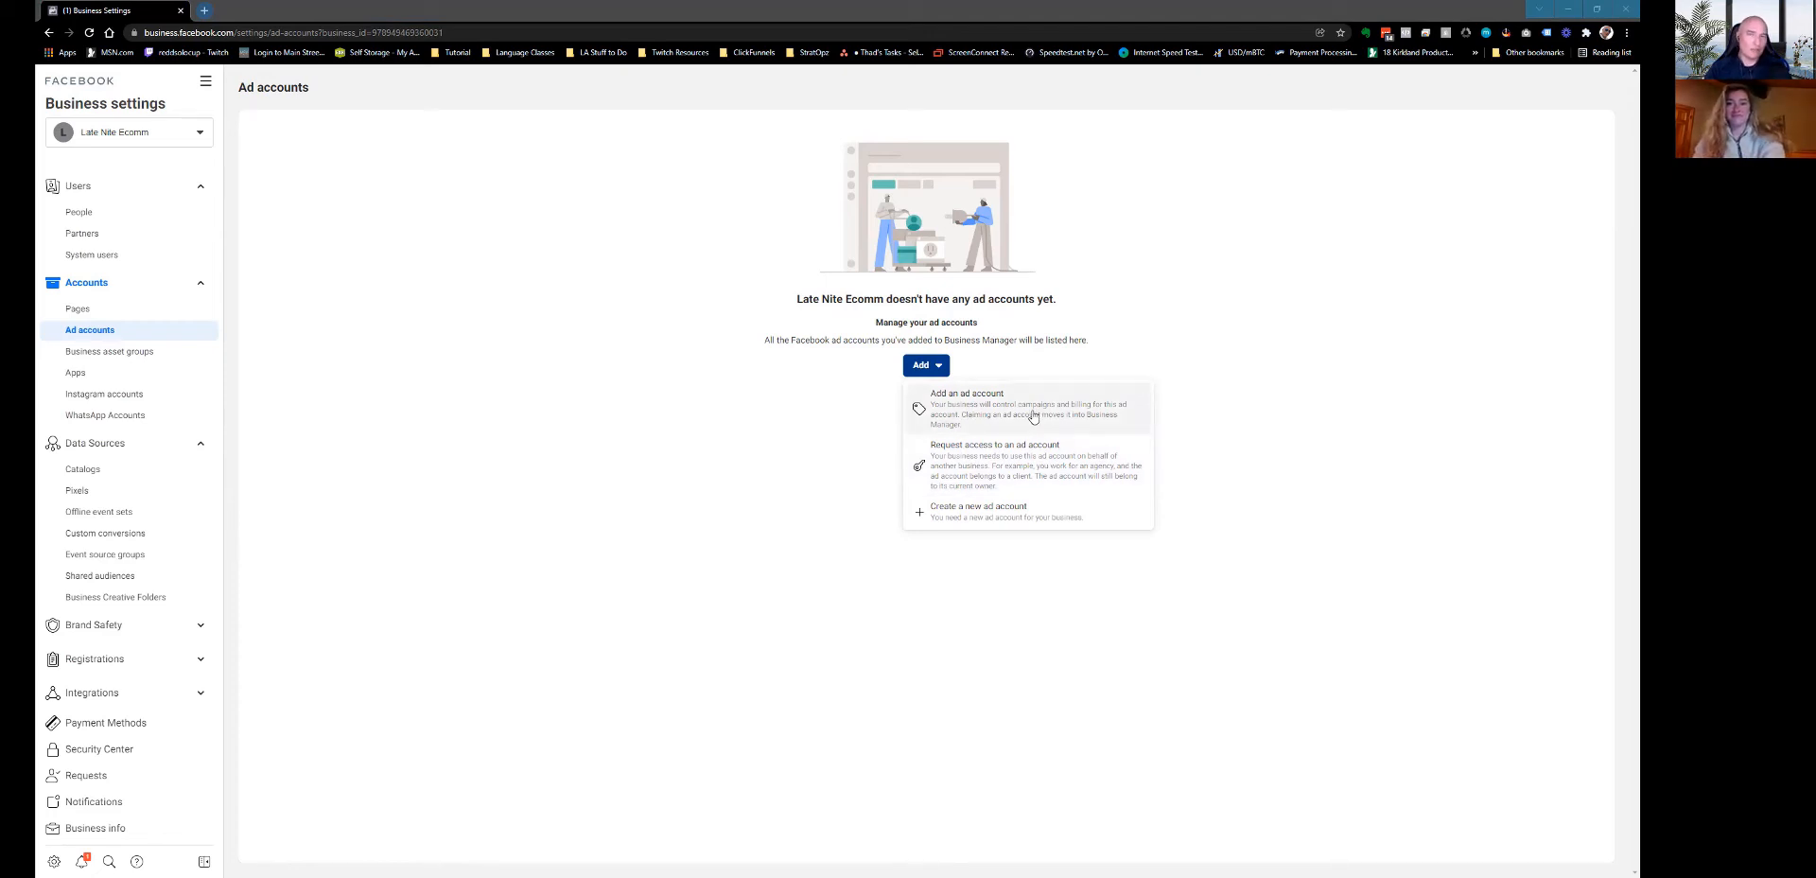
Choose Create a new ad account, with America/Los Angeles time zone and USD preset.
{"action": "left_click", "coordinate": [1038, 517]}
{"action": "left_click", "coordinate": [771, 431]}
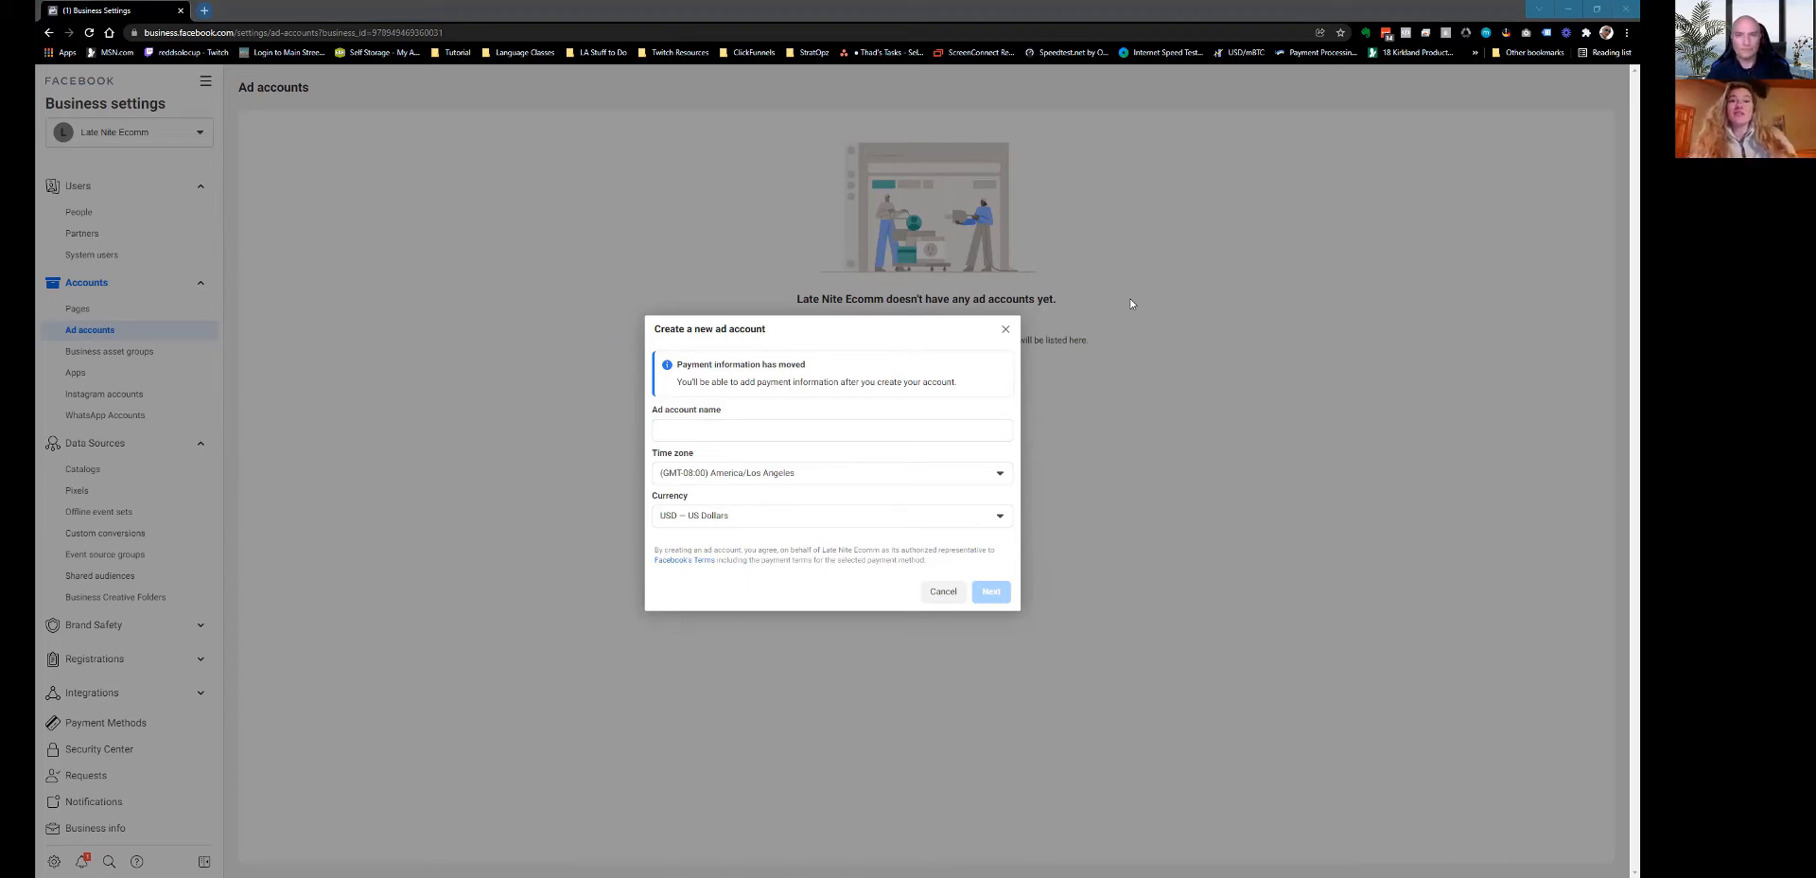
Name the new ad account 'Late Nite eComm Ad Account'.
{"action": "left_click", "coordinate": [726, 432]}
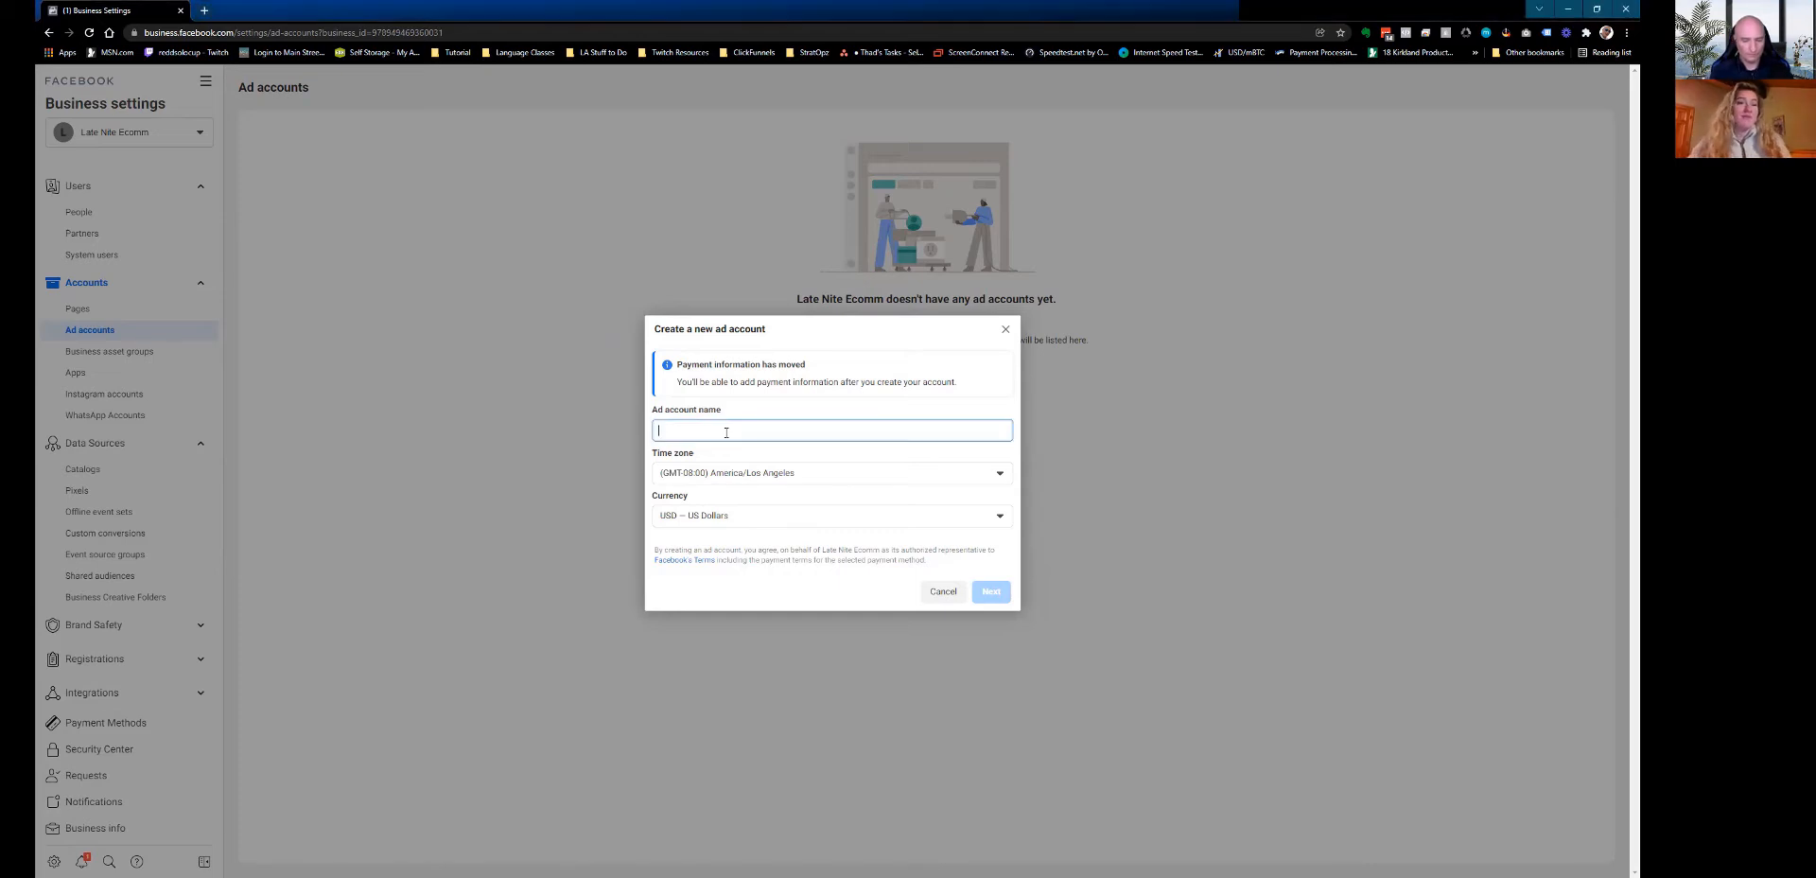
{"action": "type", "text": "Late Nite "}
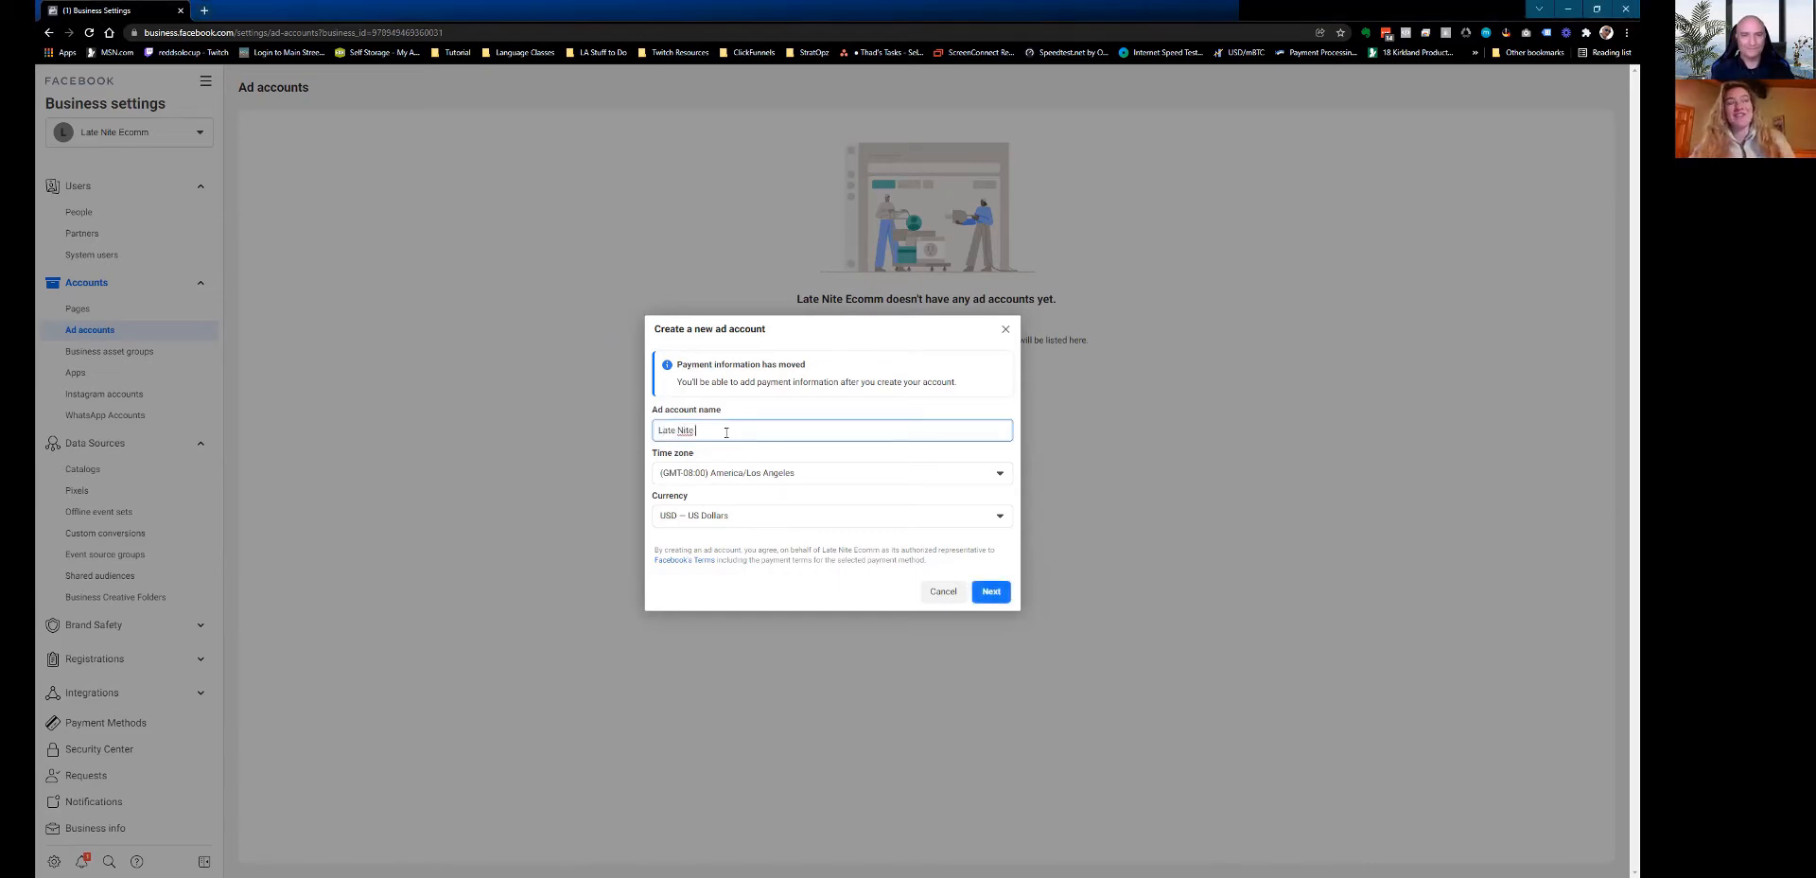
{"action": "type", "text": "eComm"}
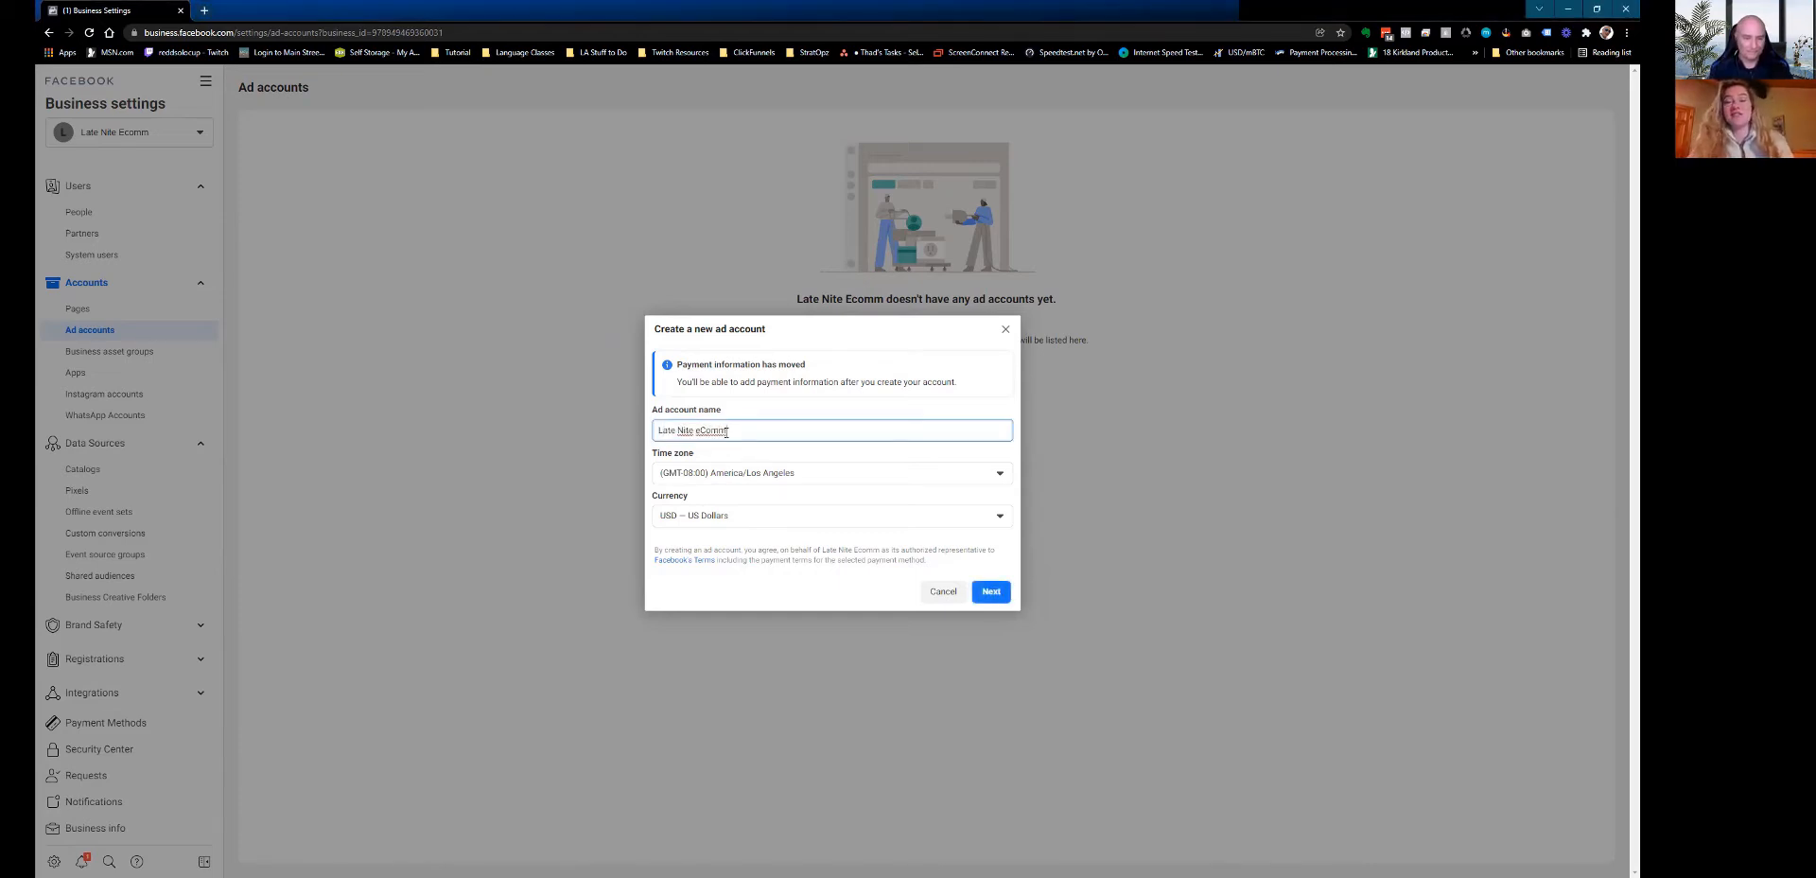
{"action": "type", "text": " Ad Account"}
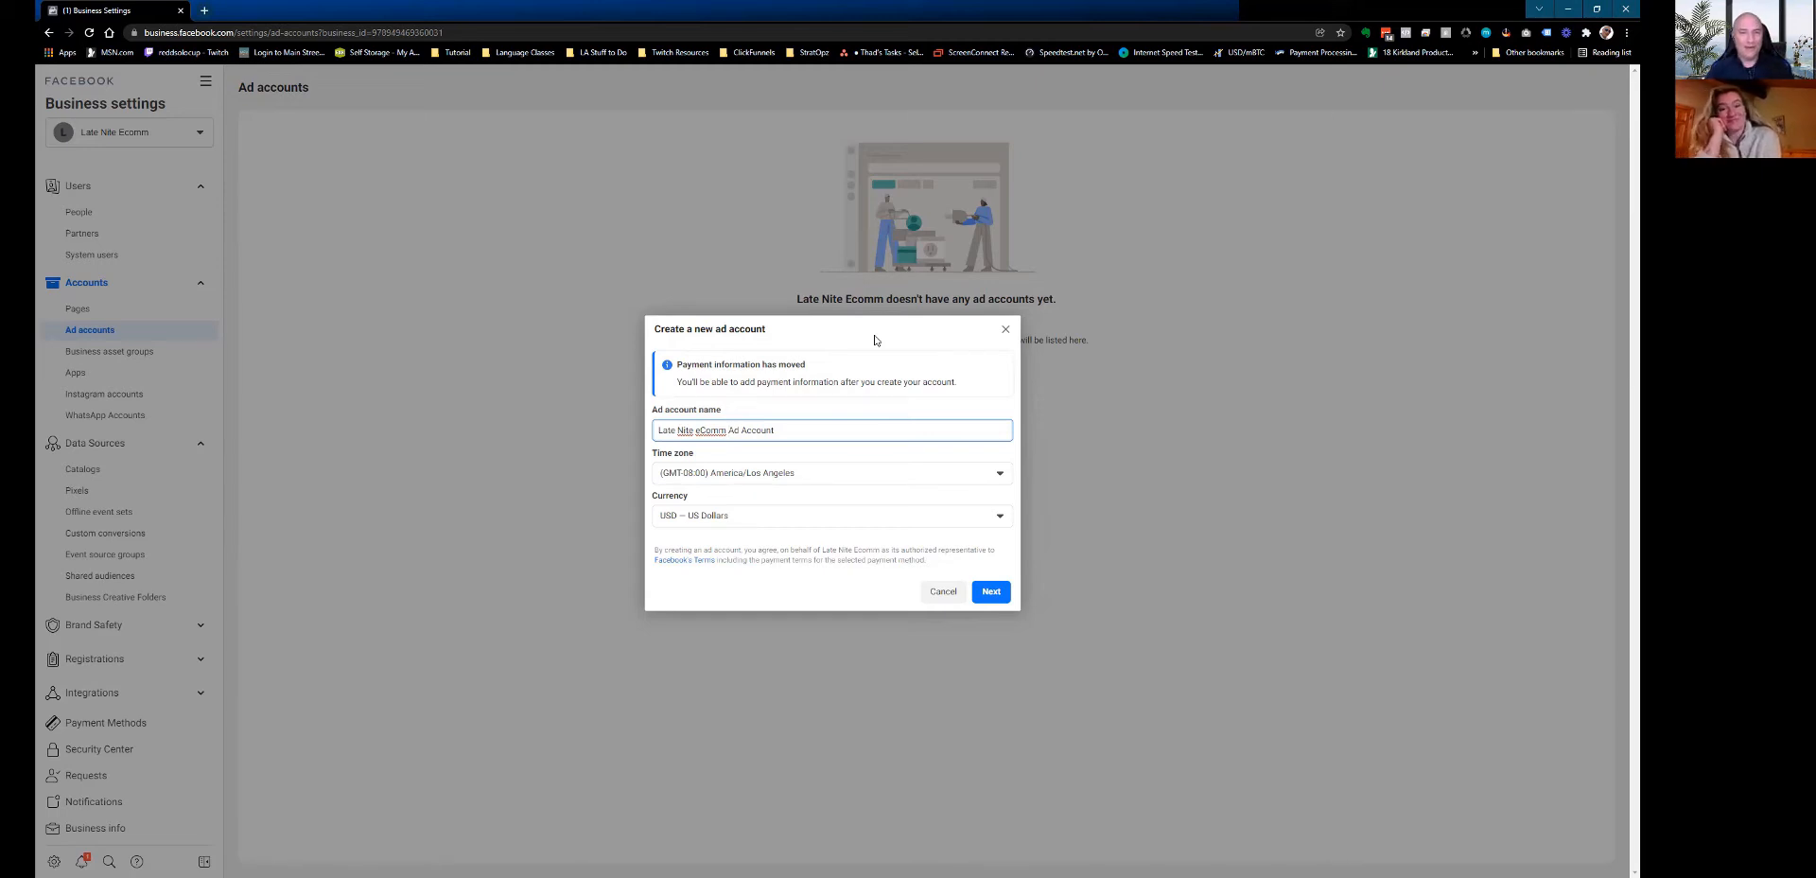
Continue and mark the ad account as for 'My business (Late Nite Ecomm)'.
{"action": "left_click", "coordinate": [993, 592]}
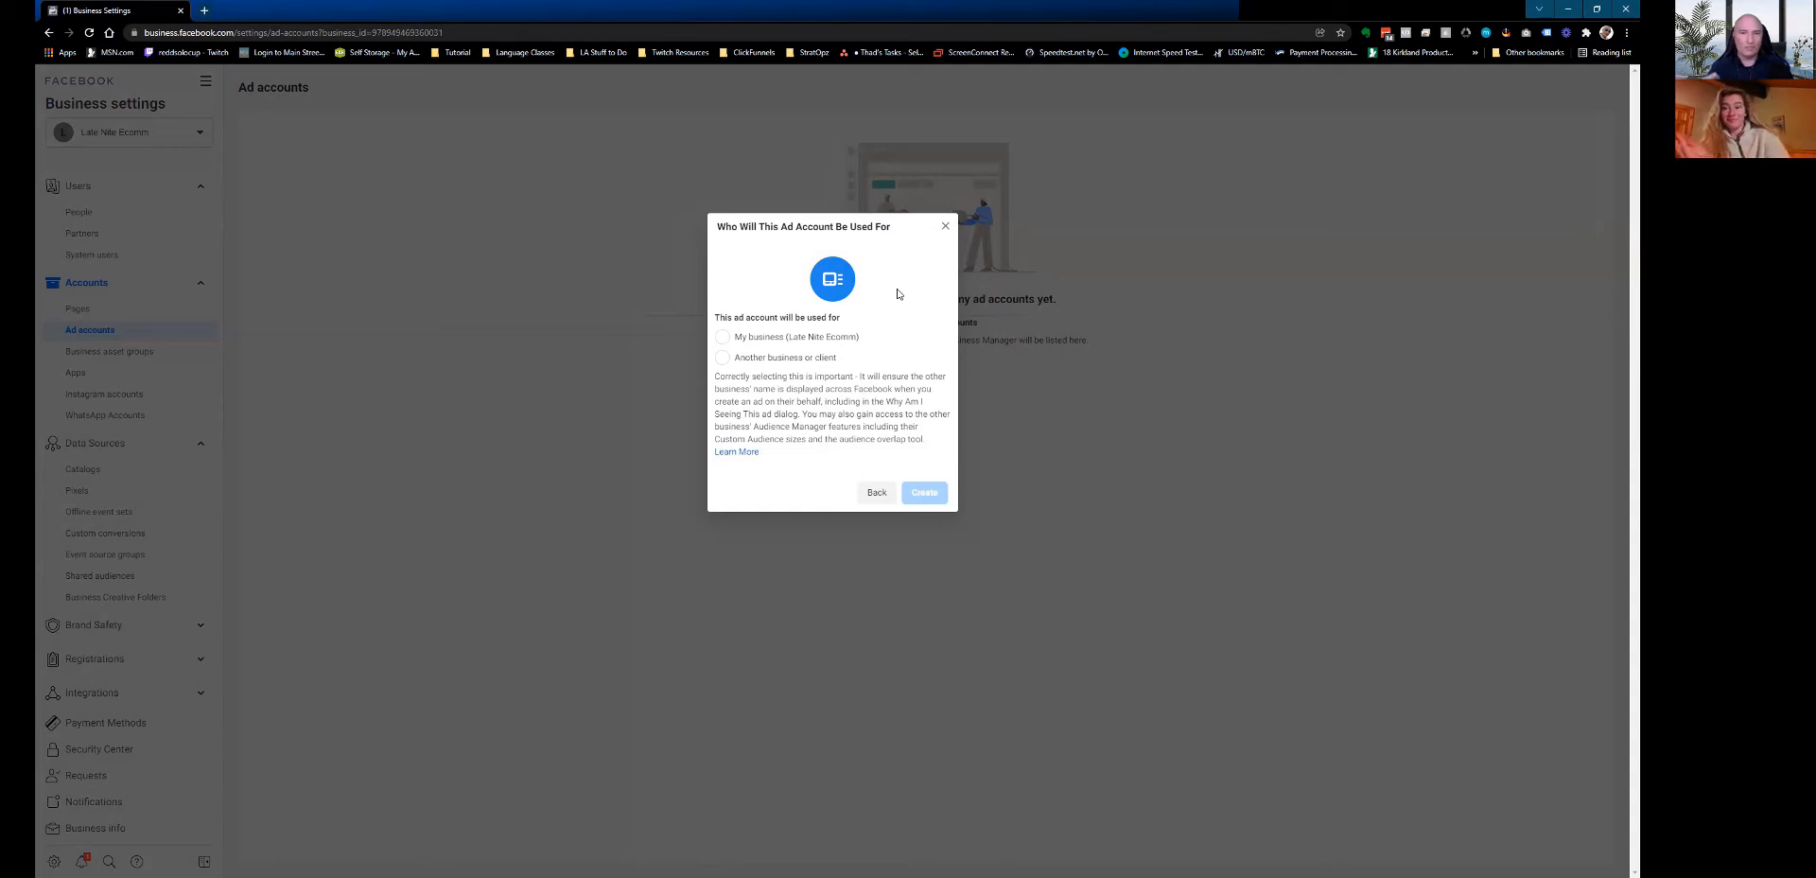
{"action": "left_click", "coordinate": [723, 337]}
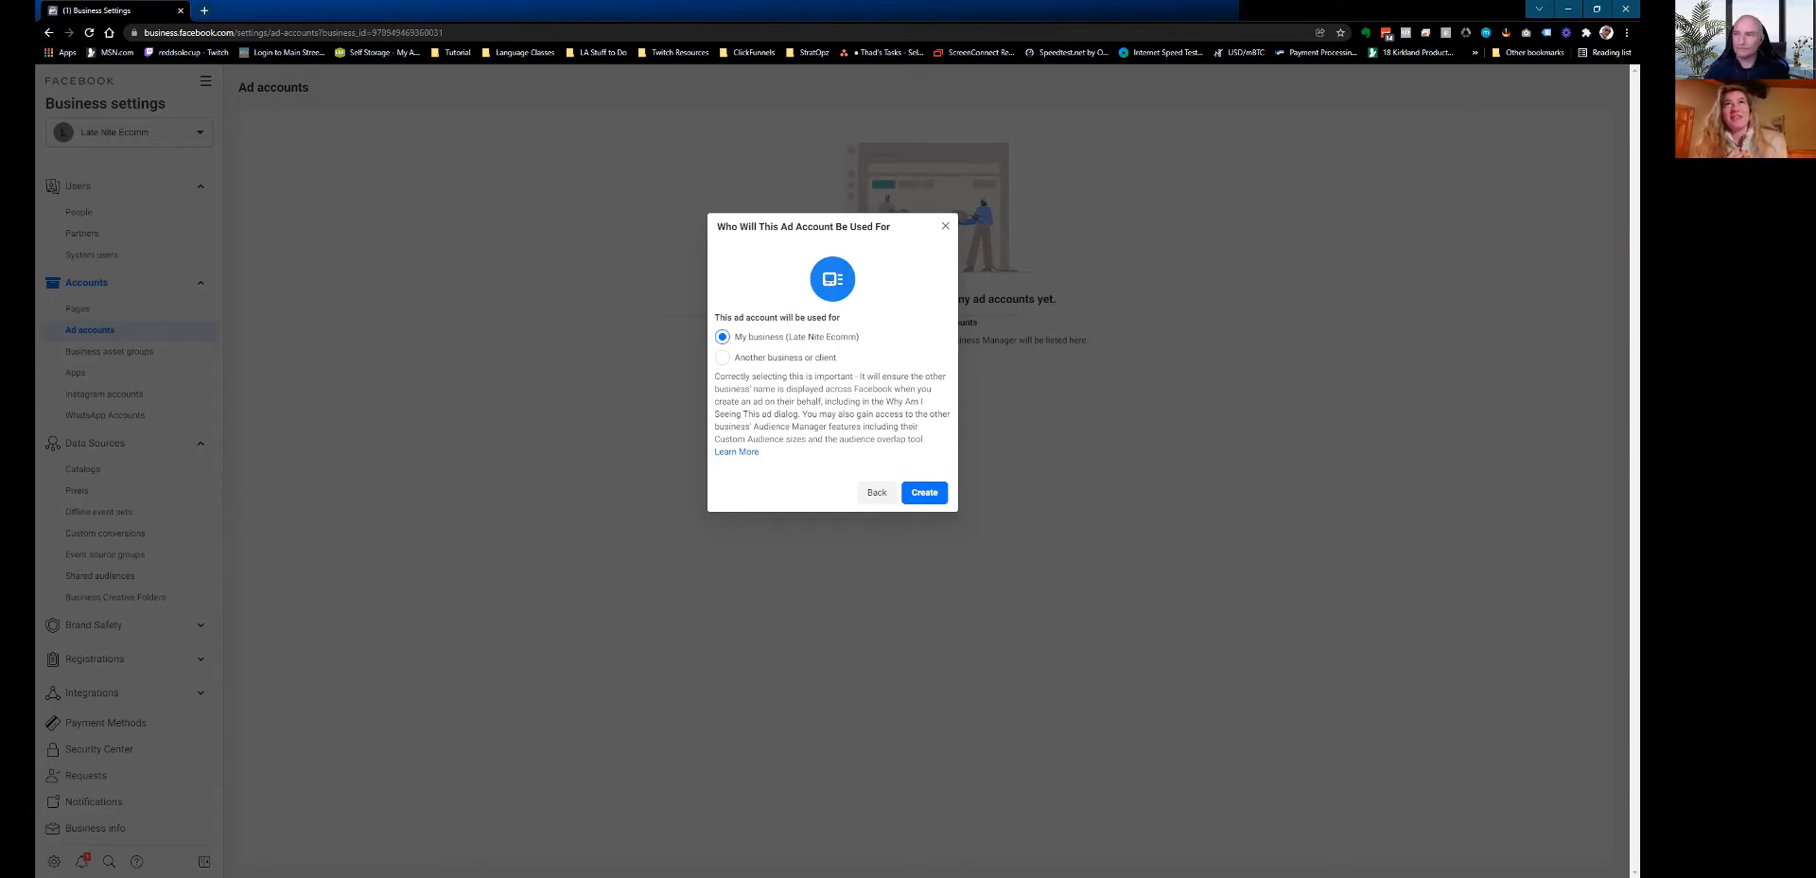
{"action": "left_click", "coordinate": [1008, 14]}
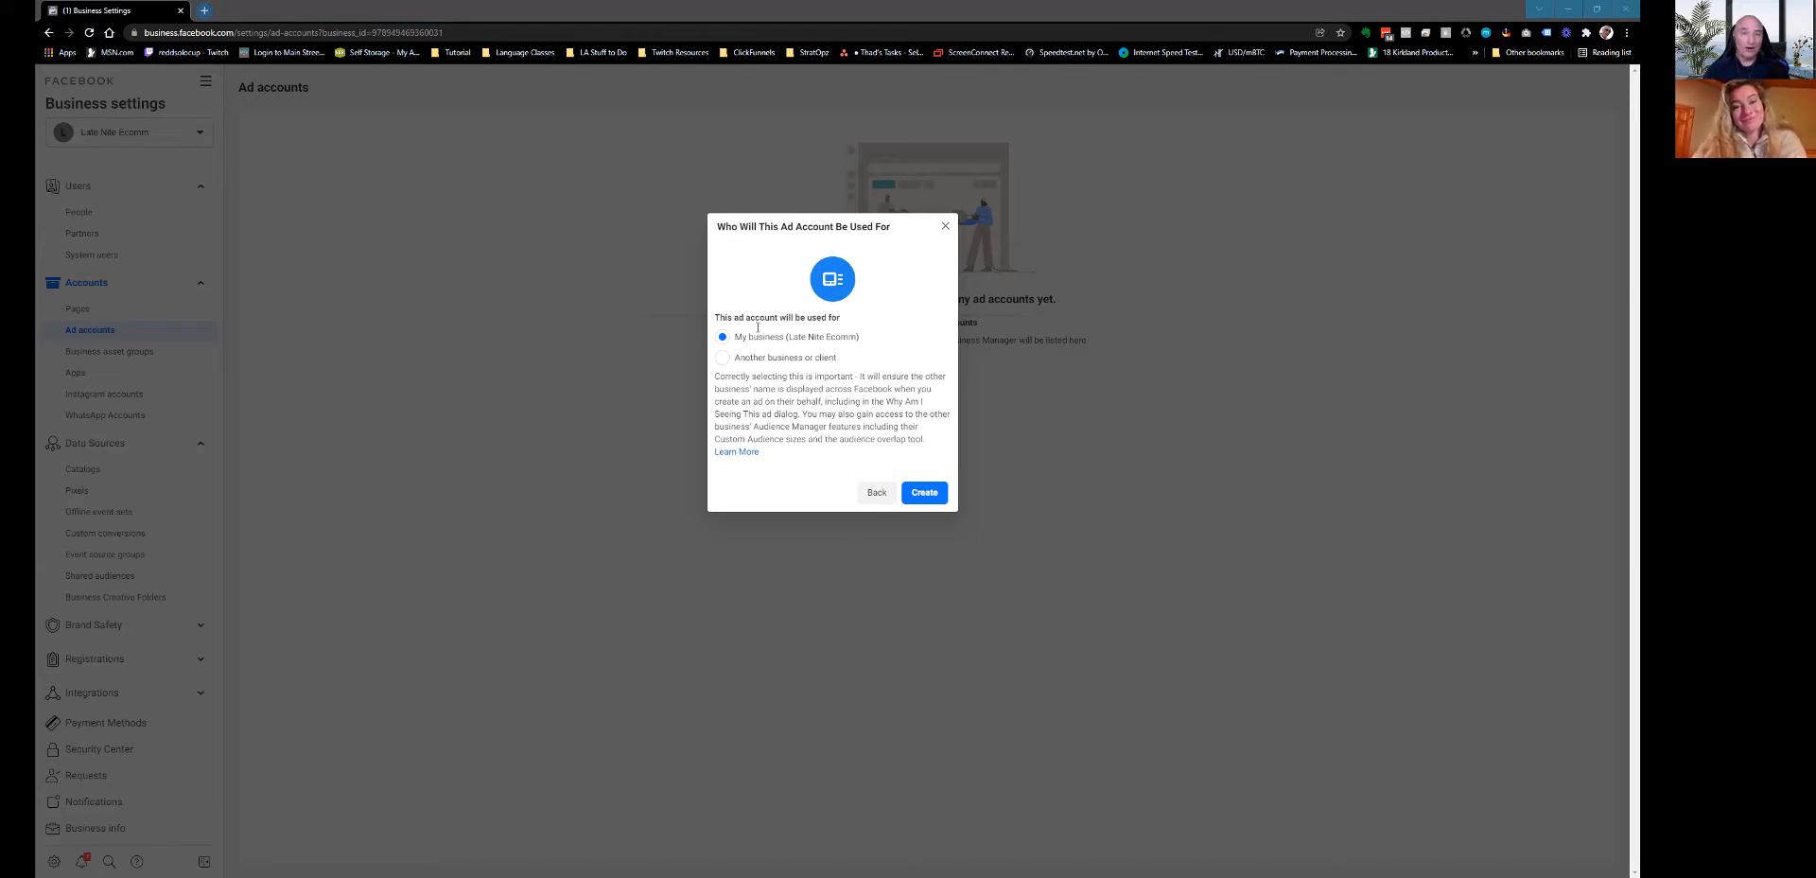
Create the Late Nite eComm Ad Account and tick both people to give them access.
{"action": "left_click", "coordinate": [922, 494]}
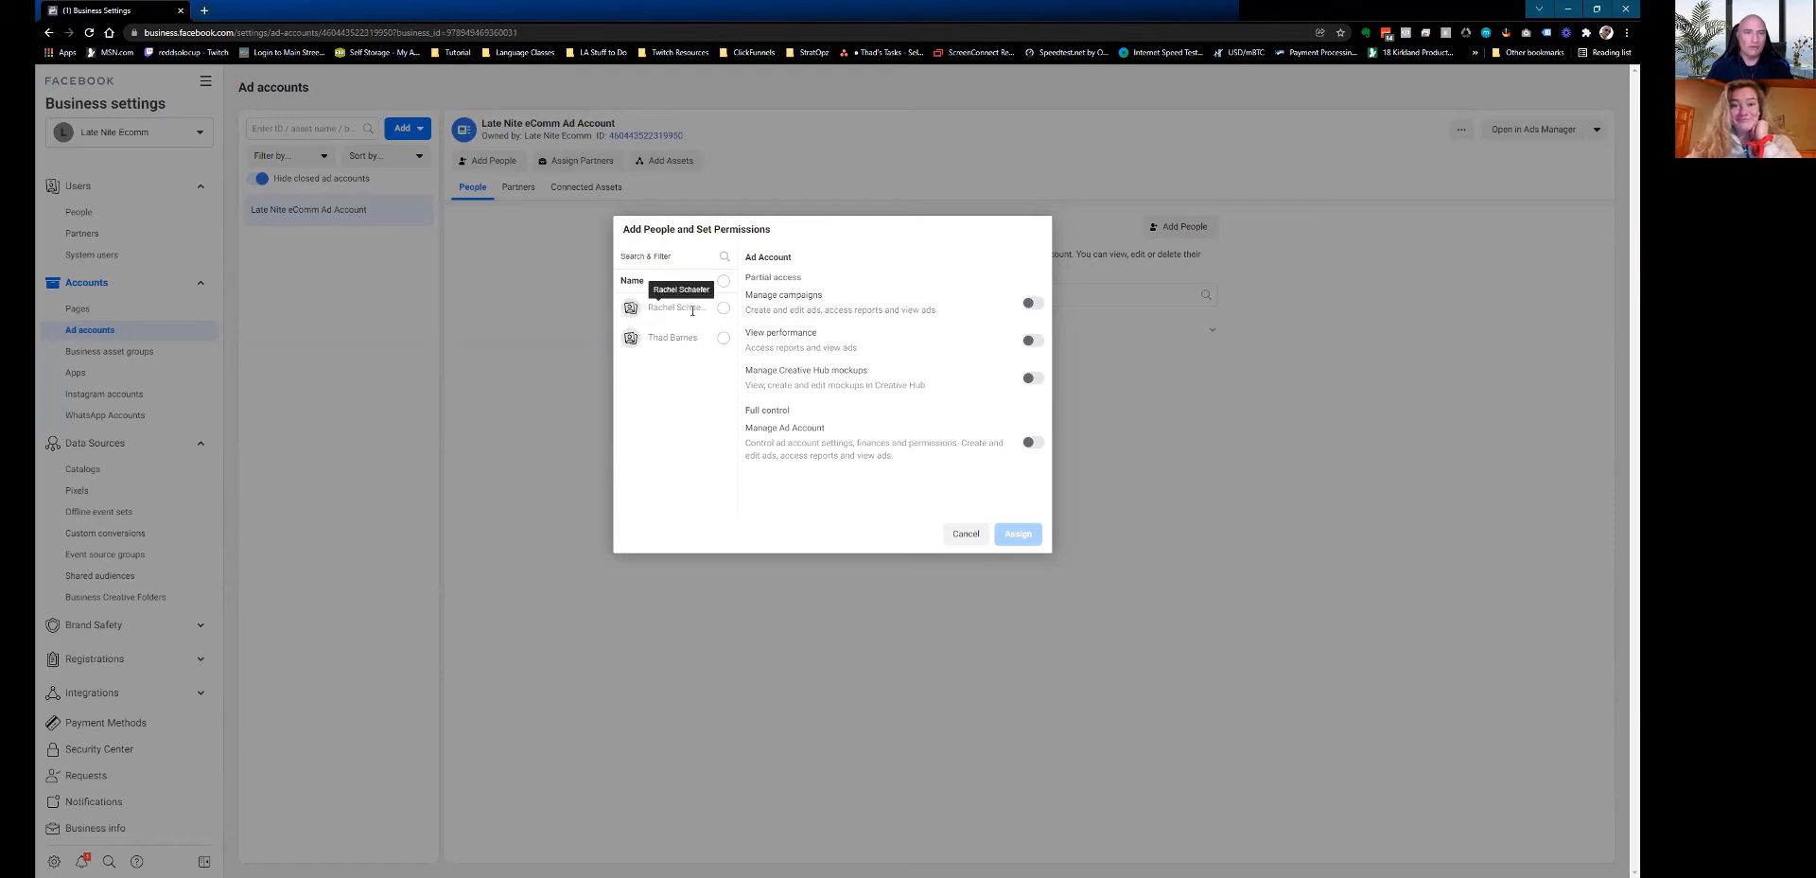
{"action": "left_click", "coordinate": [723, 307]}
{"action": "left_click", "coordinate": [722, 338]}
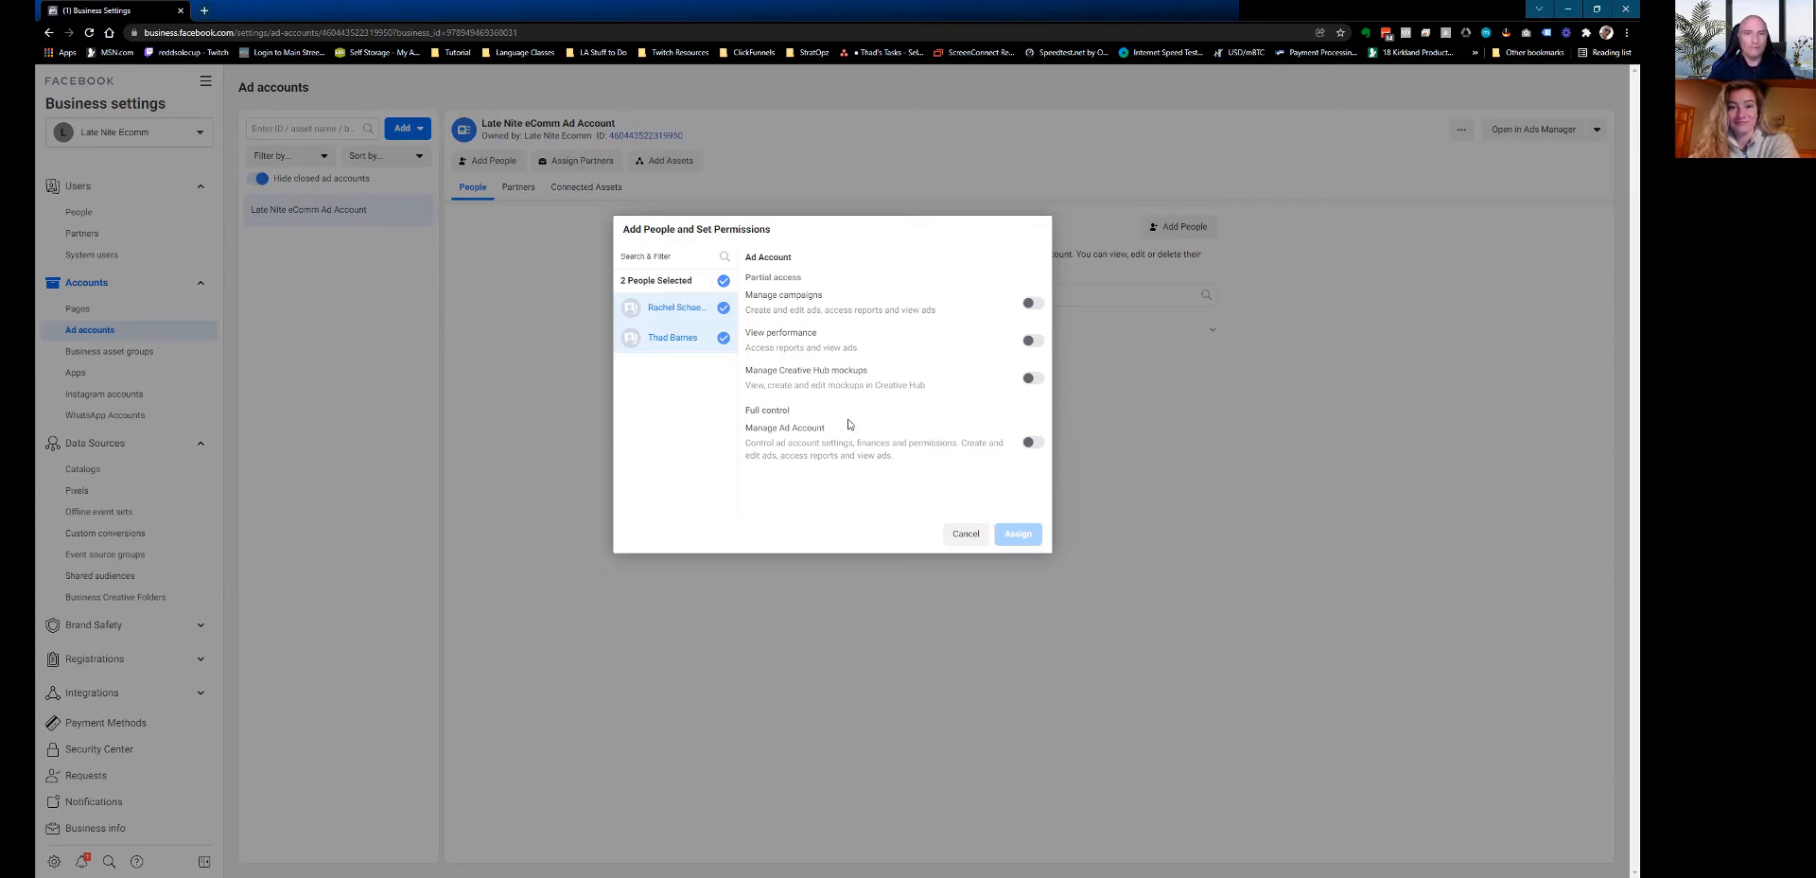
Turn on View performance and Manage Ad Account full control for both people.
{"action": "left_click", "coordinate": [1032, 341]}
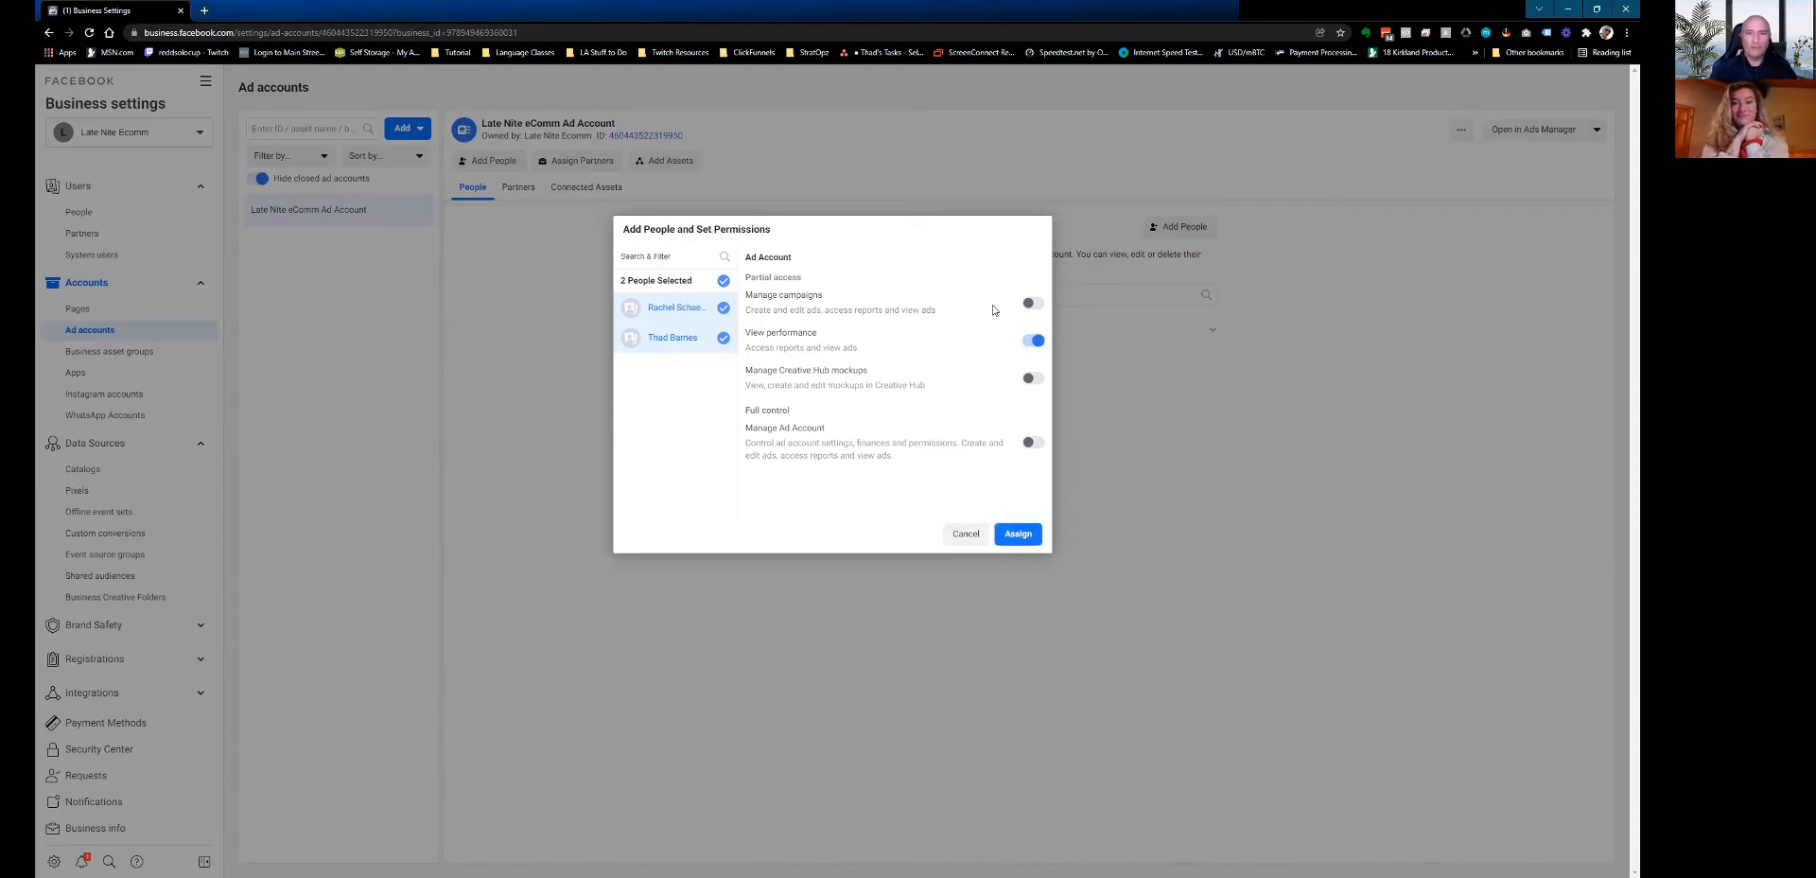
{"action": "left_click", "coordinate": [1030, 444]}
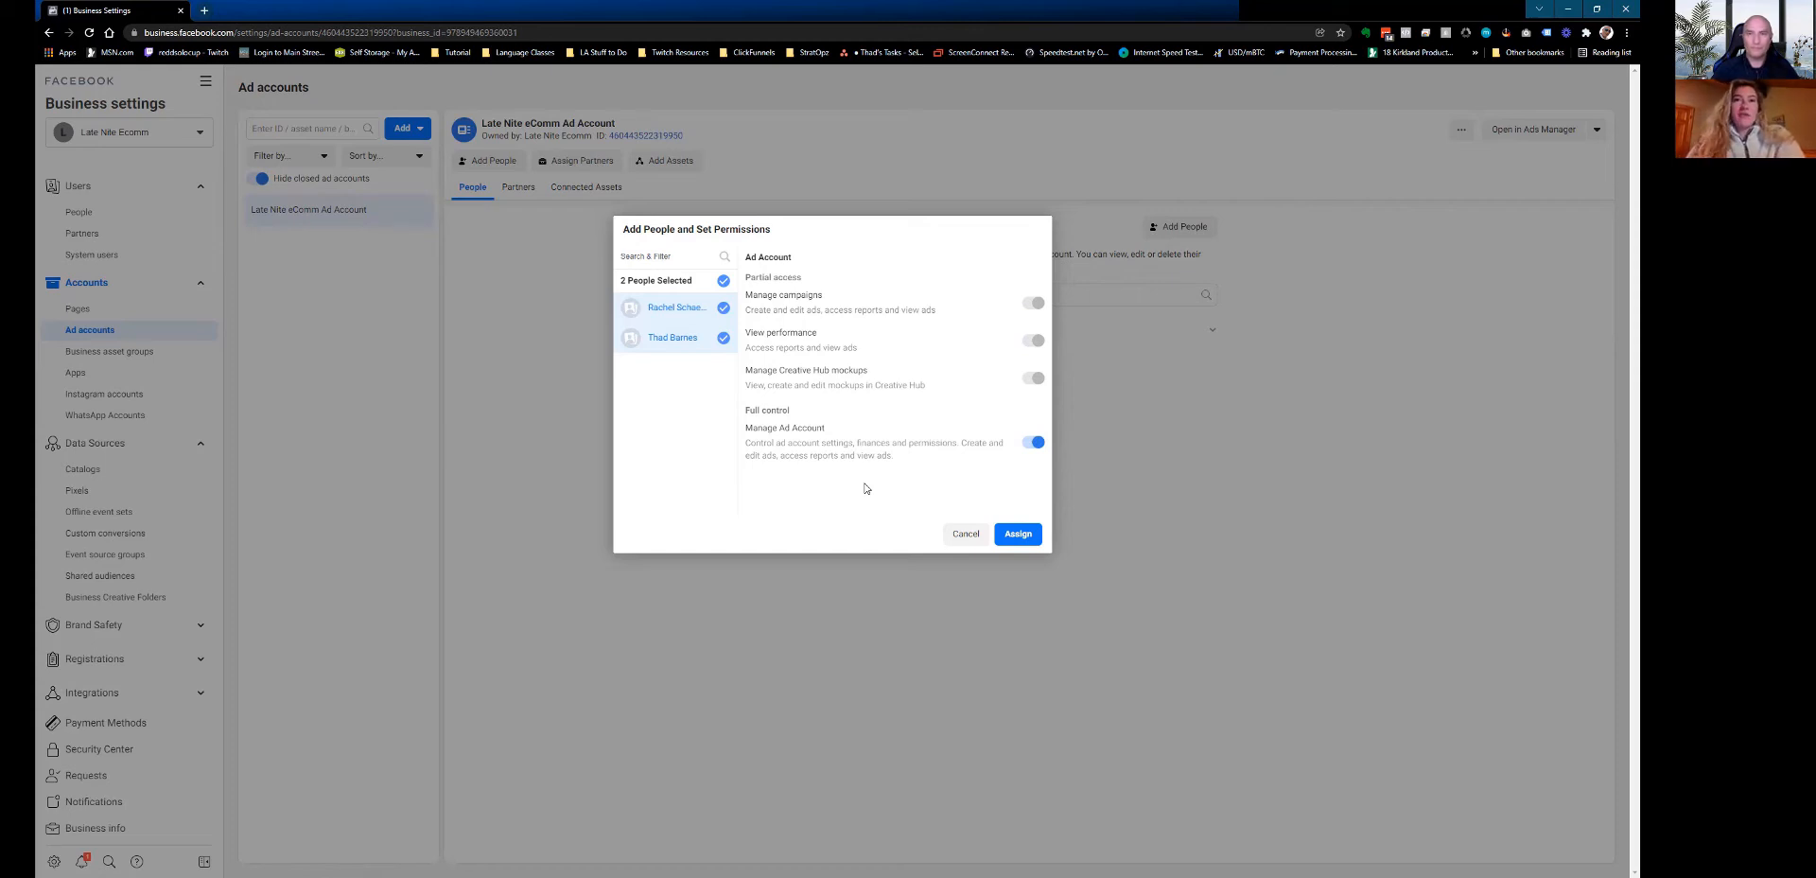
Dismiss the Late Nite eComm Ad Account success message and exit without adding payment info.
{"action": "left_click", "coordinate": [1395, 106]}
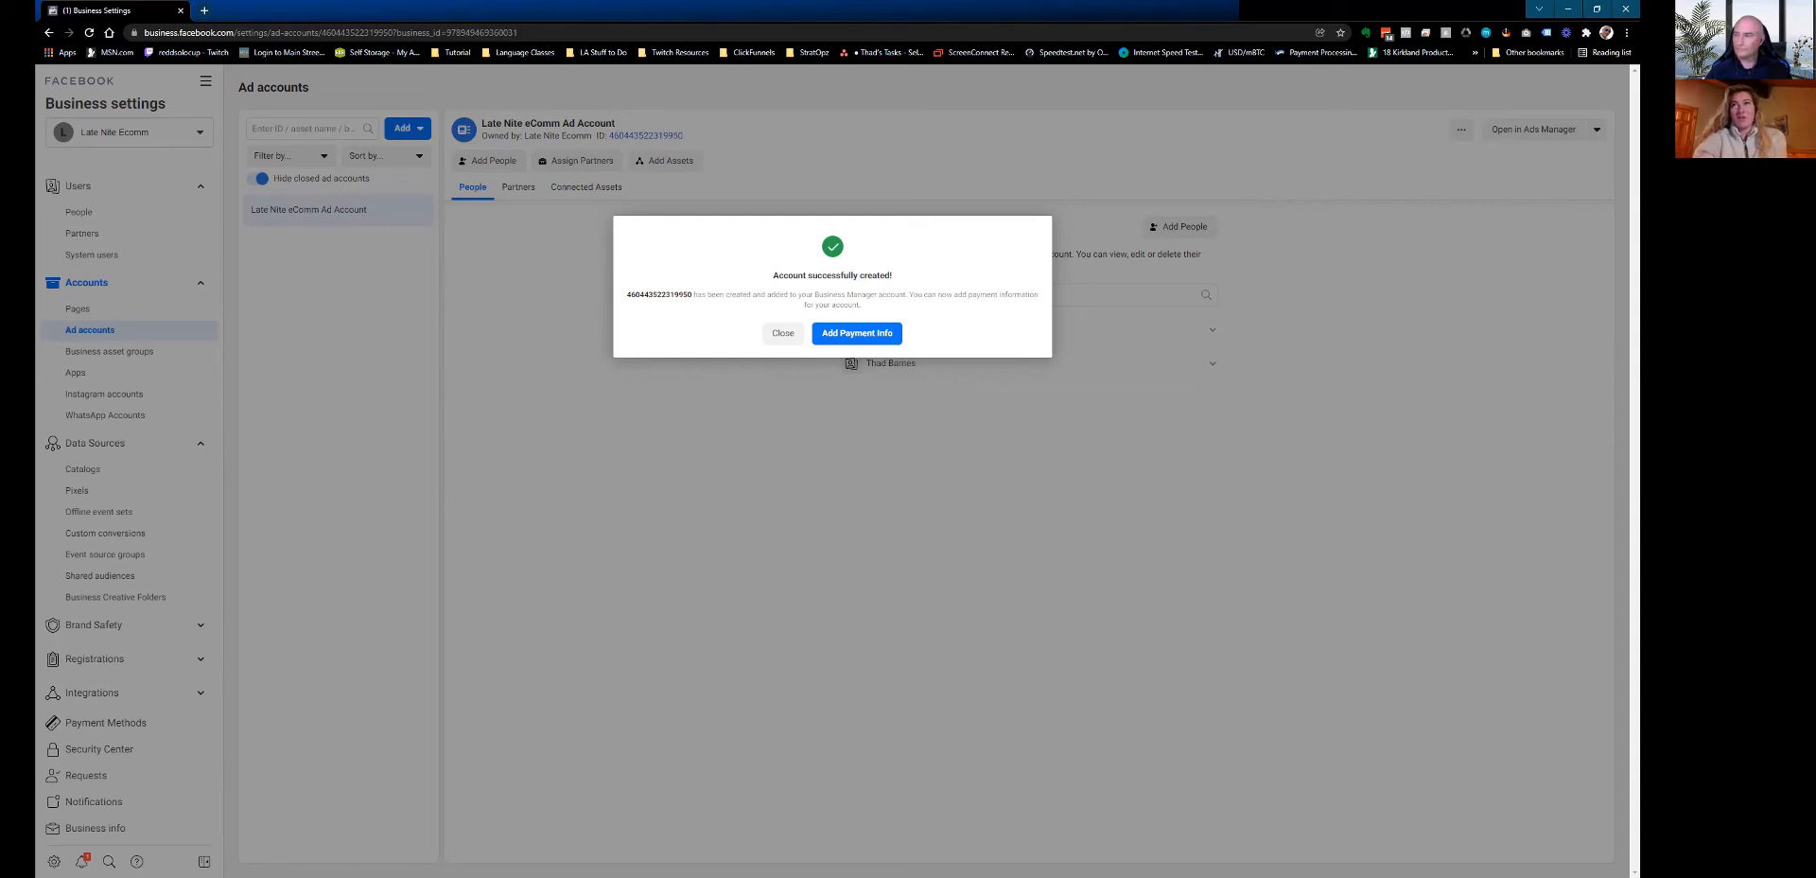
{"action": "left_click", "coordinate": [1035, 15]}
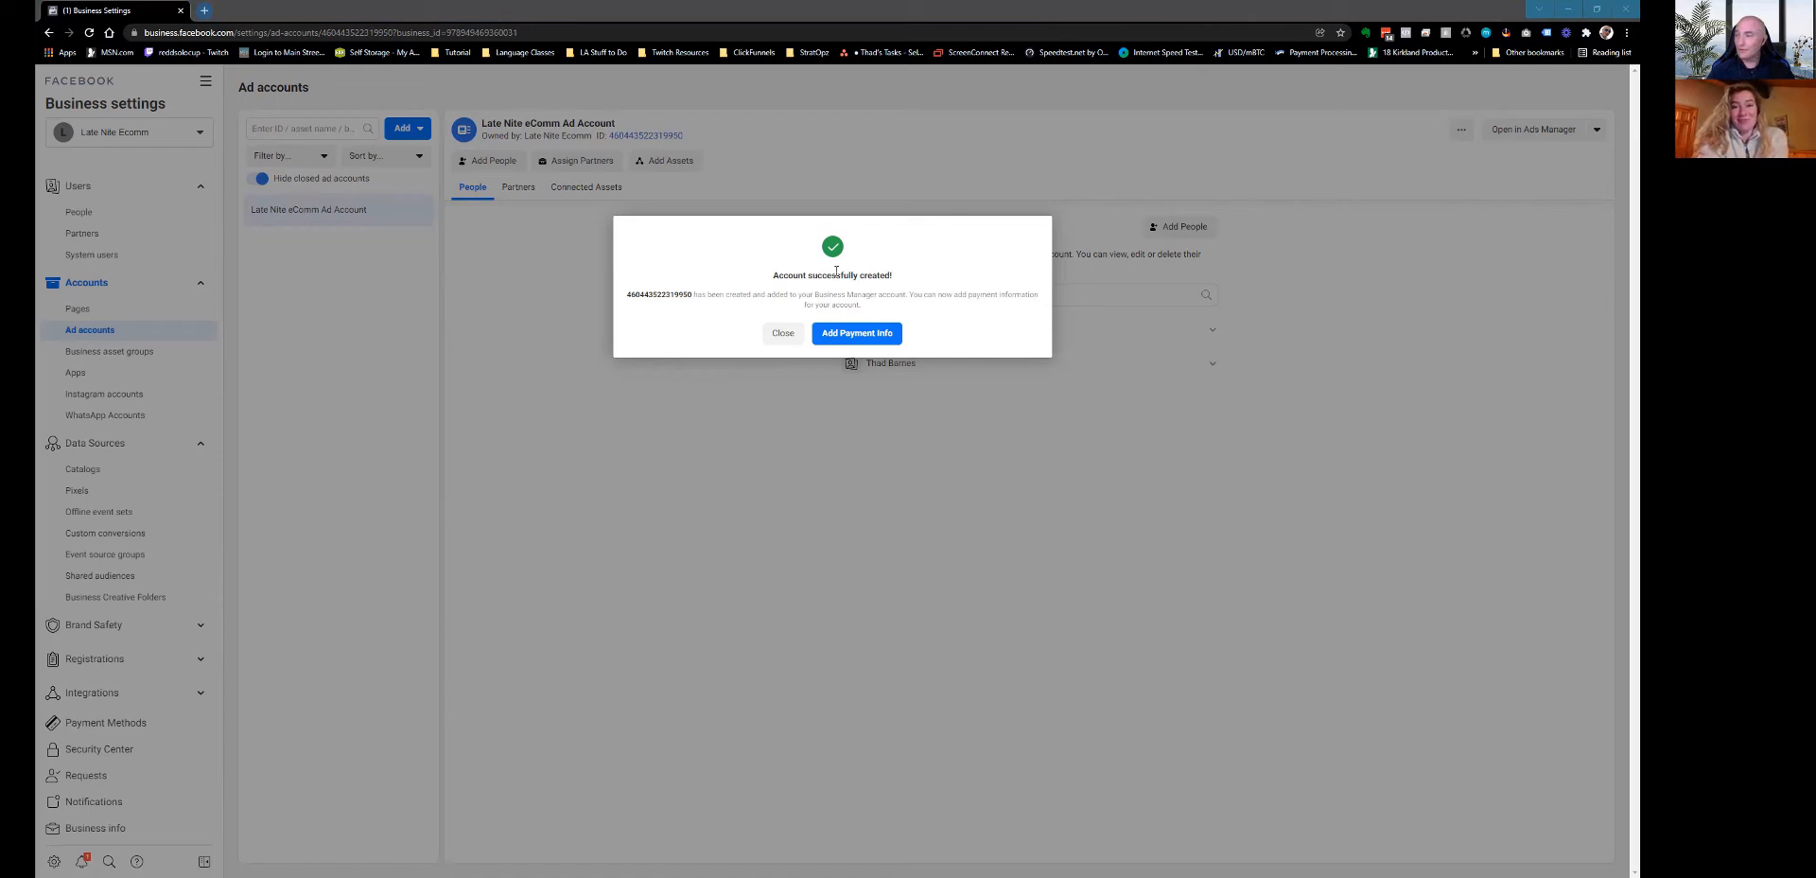
{"action": "left_click", "coordinate": [781, 335]}
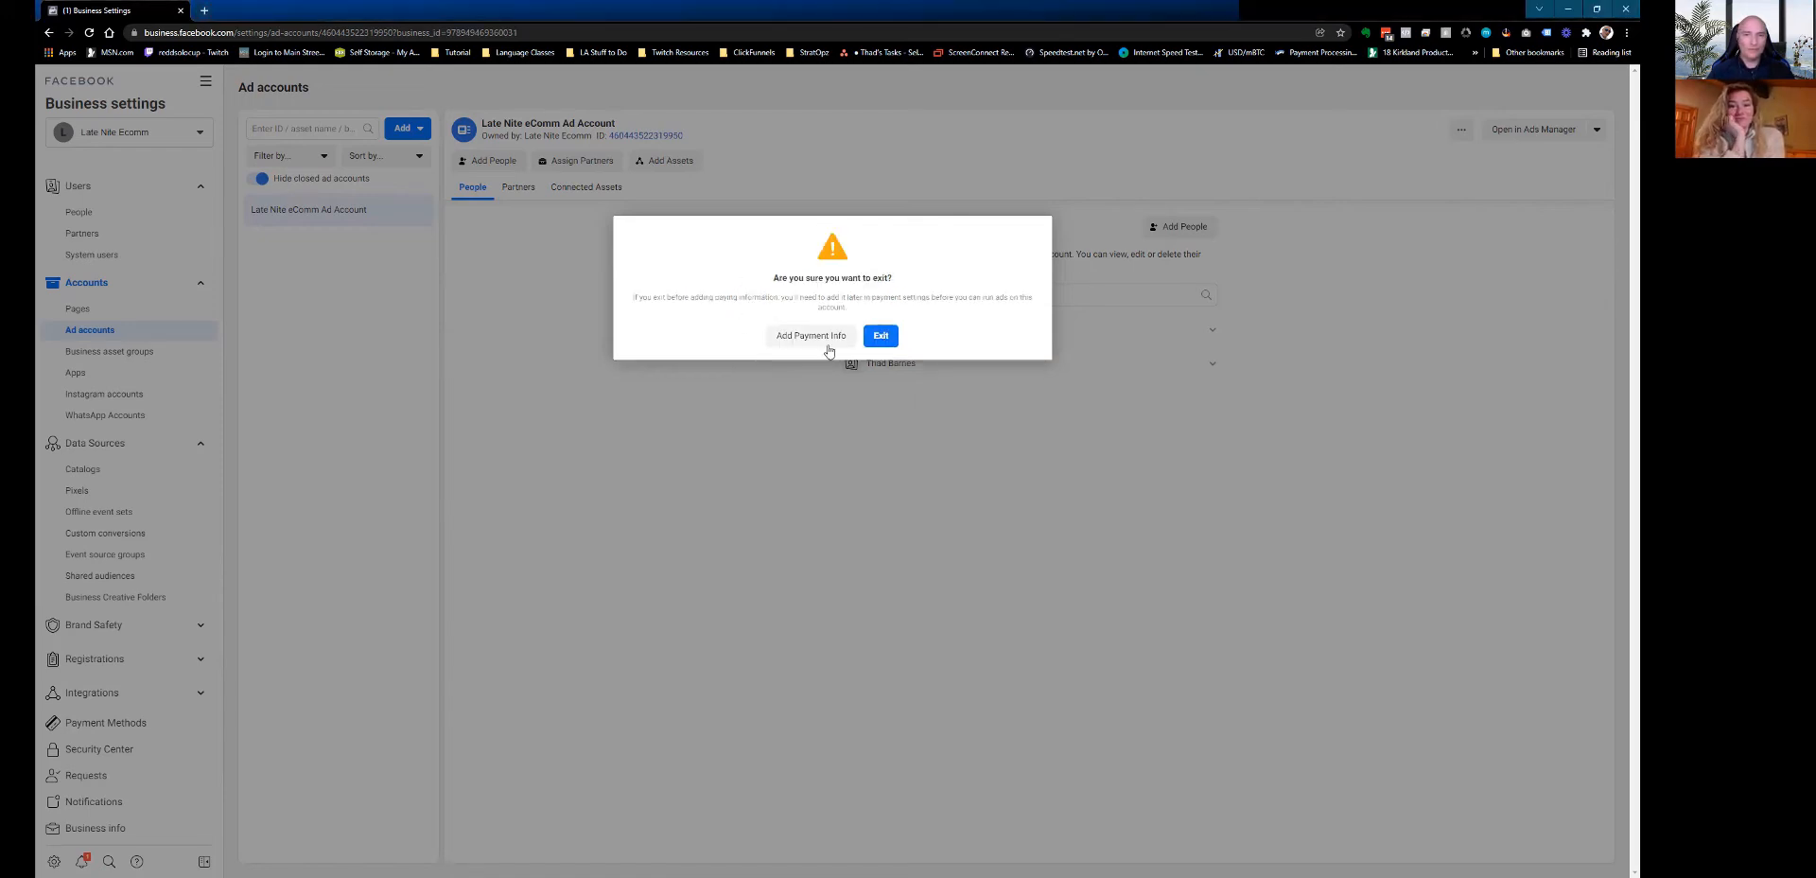
{"action": "left_click", "coordinate": [880, 338]}
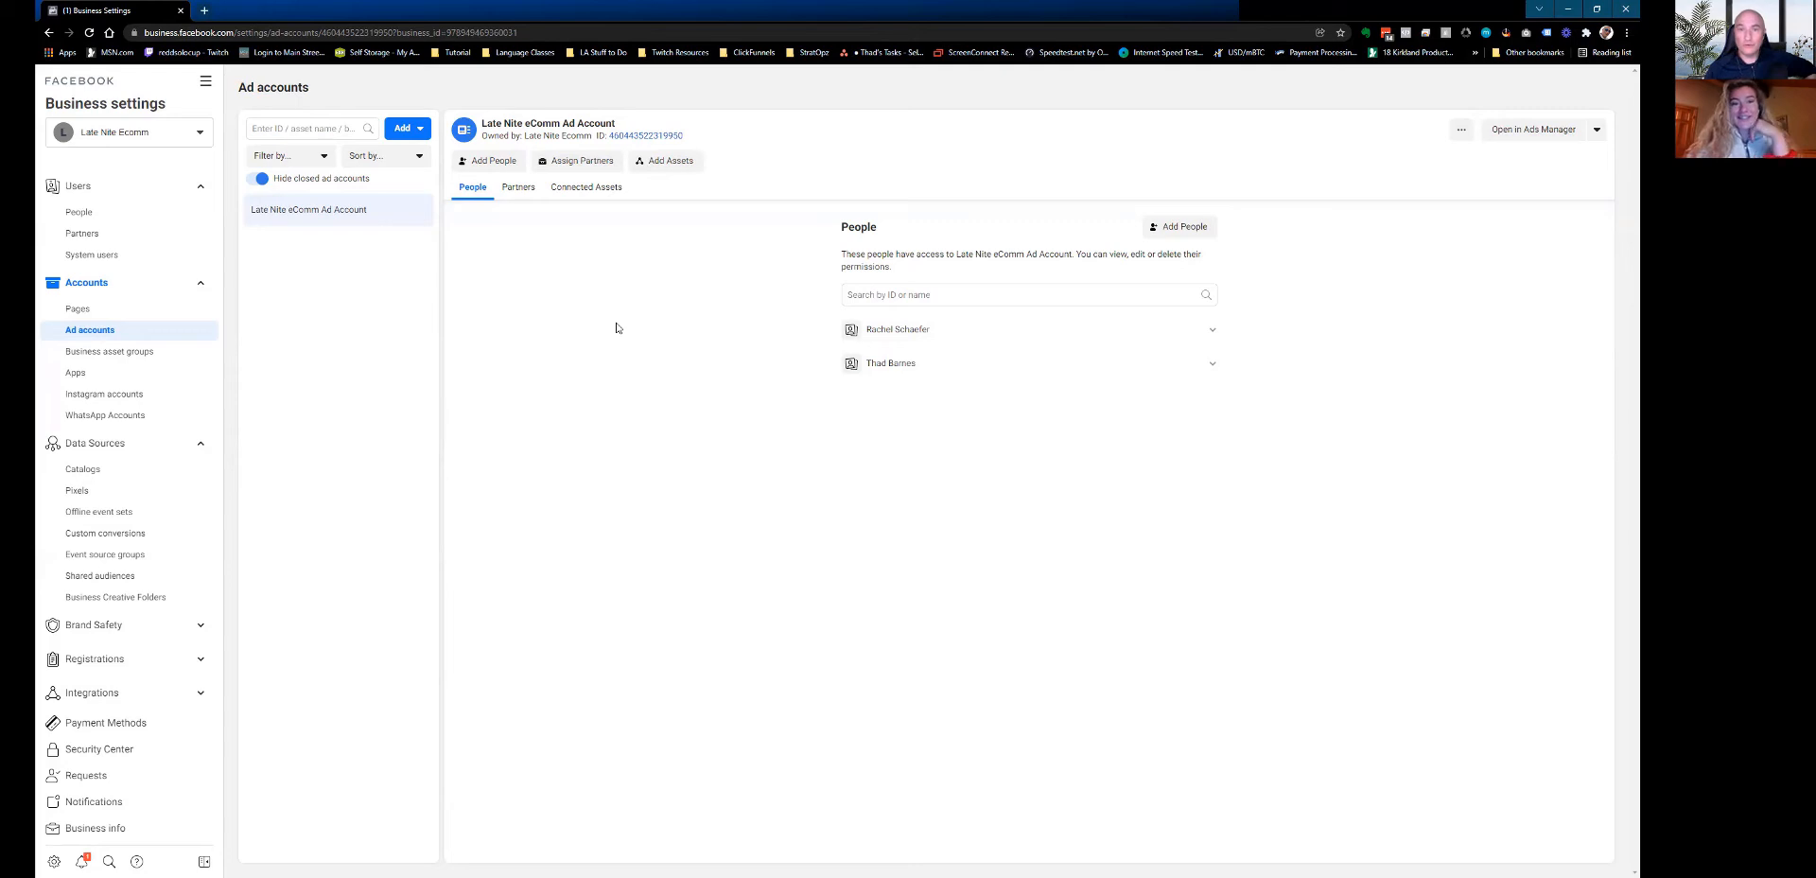
{"action": "left_click", "coordinate": [86, 490]}
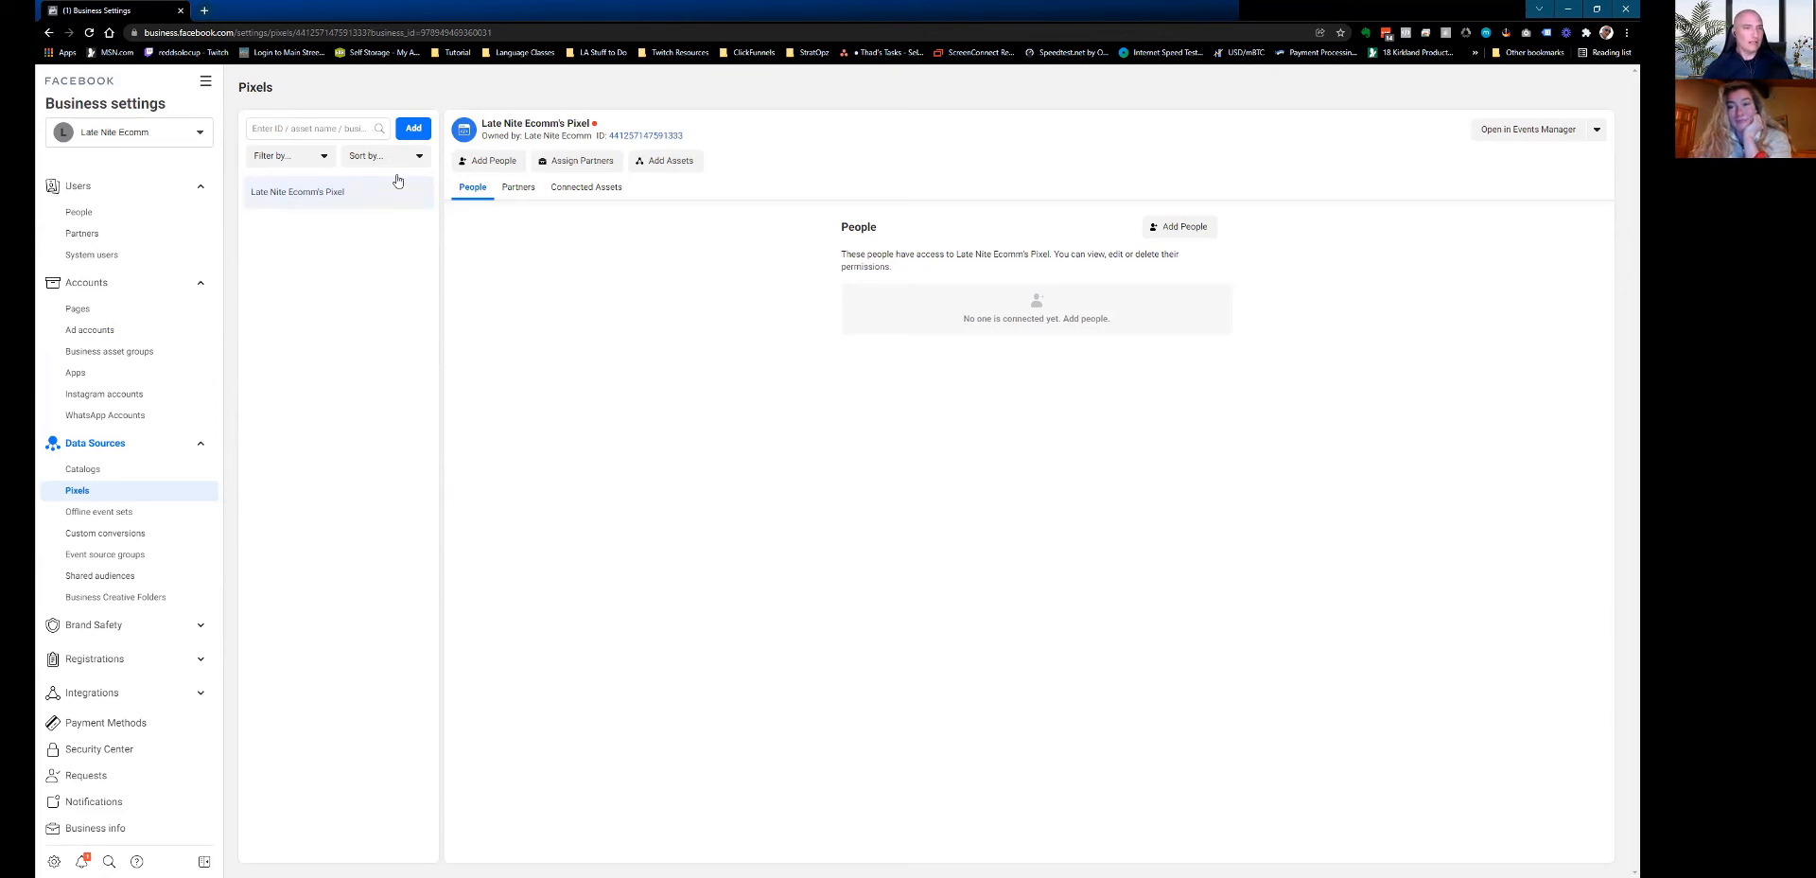
Start adding a new pixel from the Pixels page.
{"action": "left_click", "coordinate": [413, 130]}
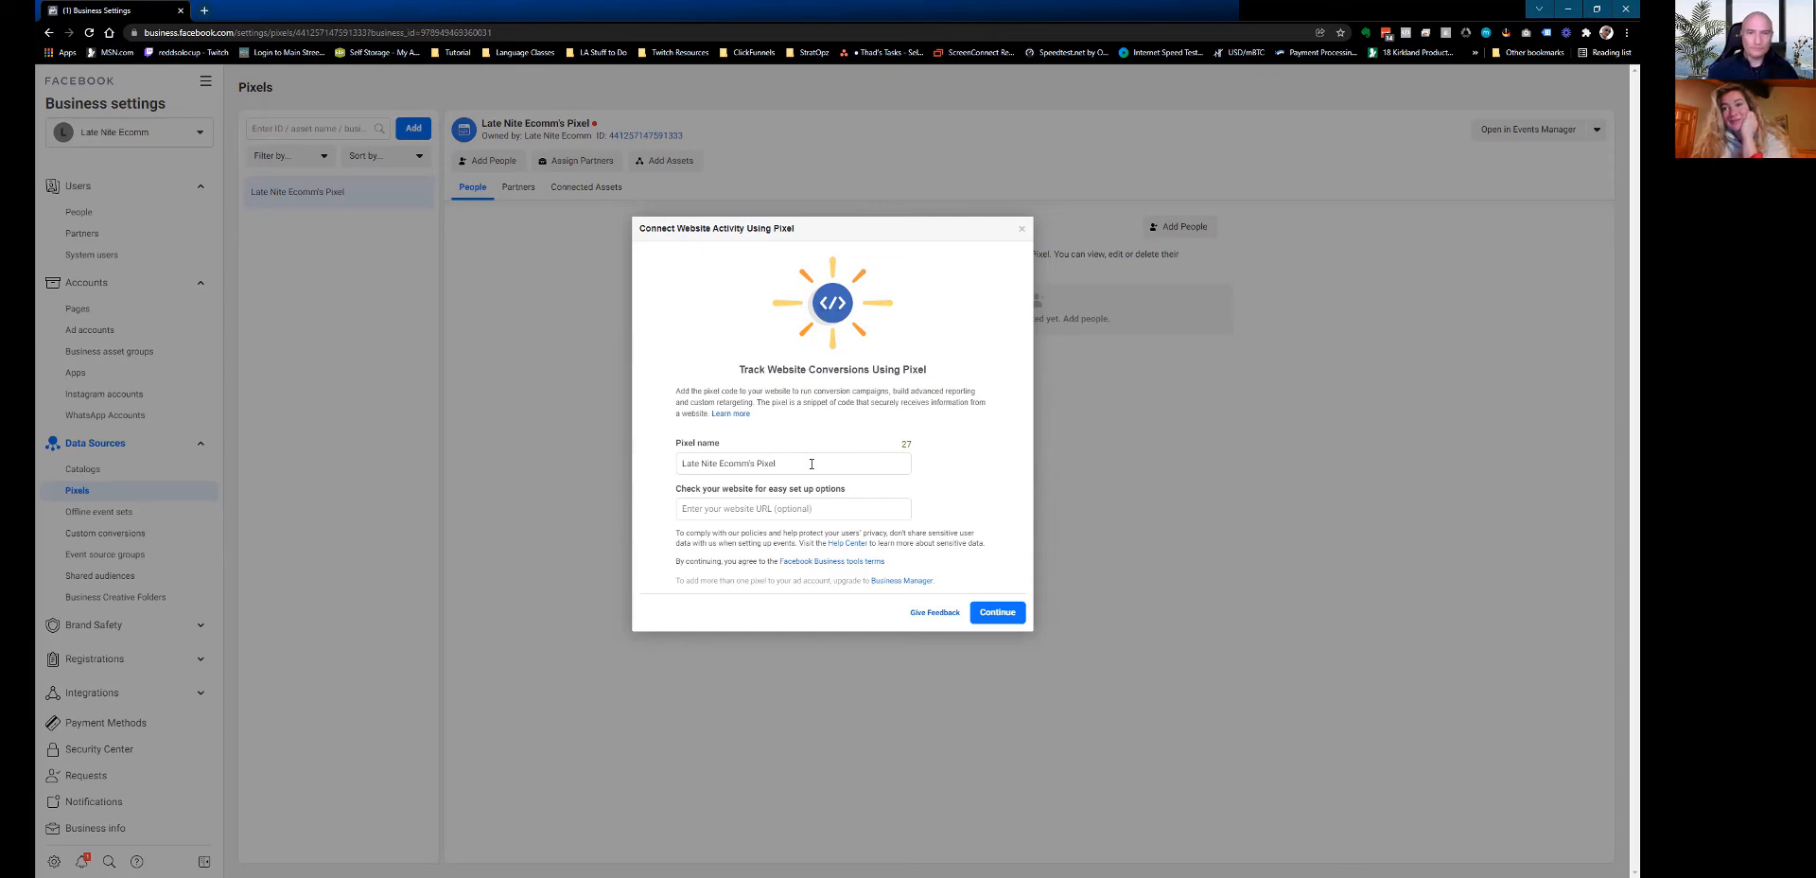
{"action": "left_click", "coordinate": [811, 463]}
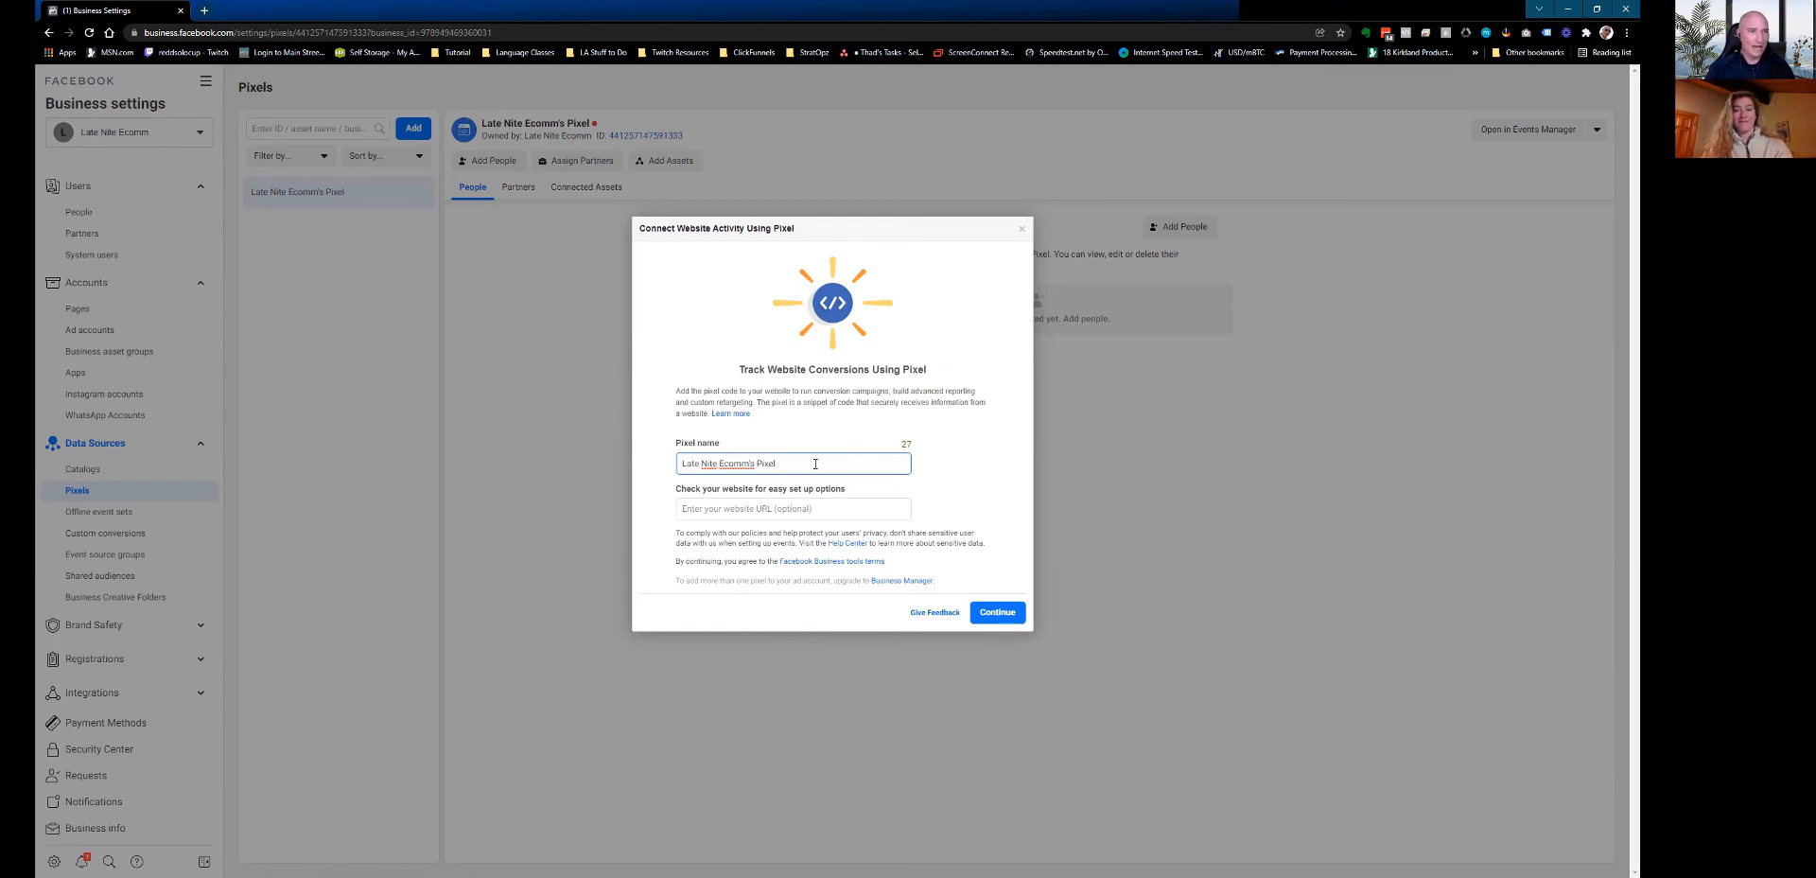
{"action": "left_click_drag", "start_coordinate": [815, 463], "coordinate": [756, 463]}
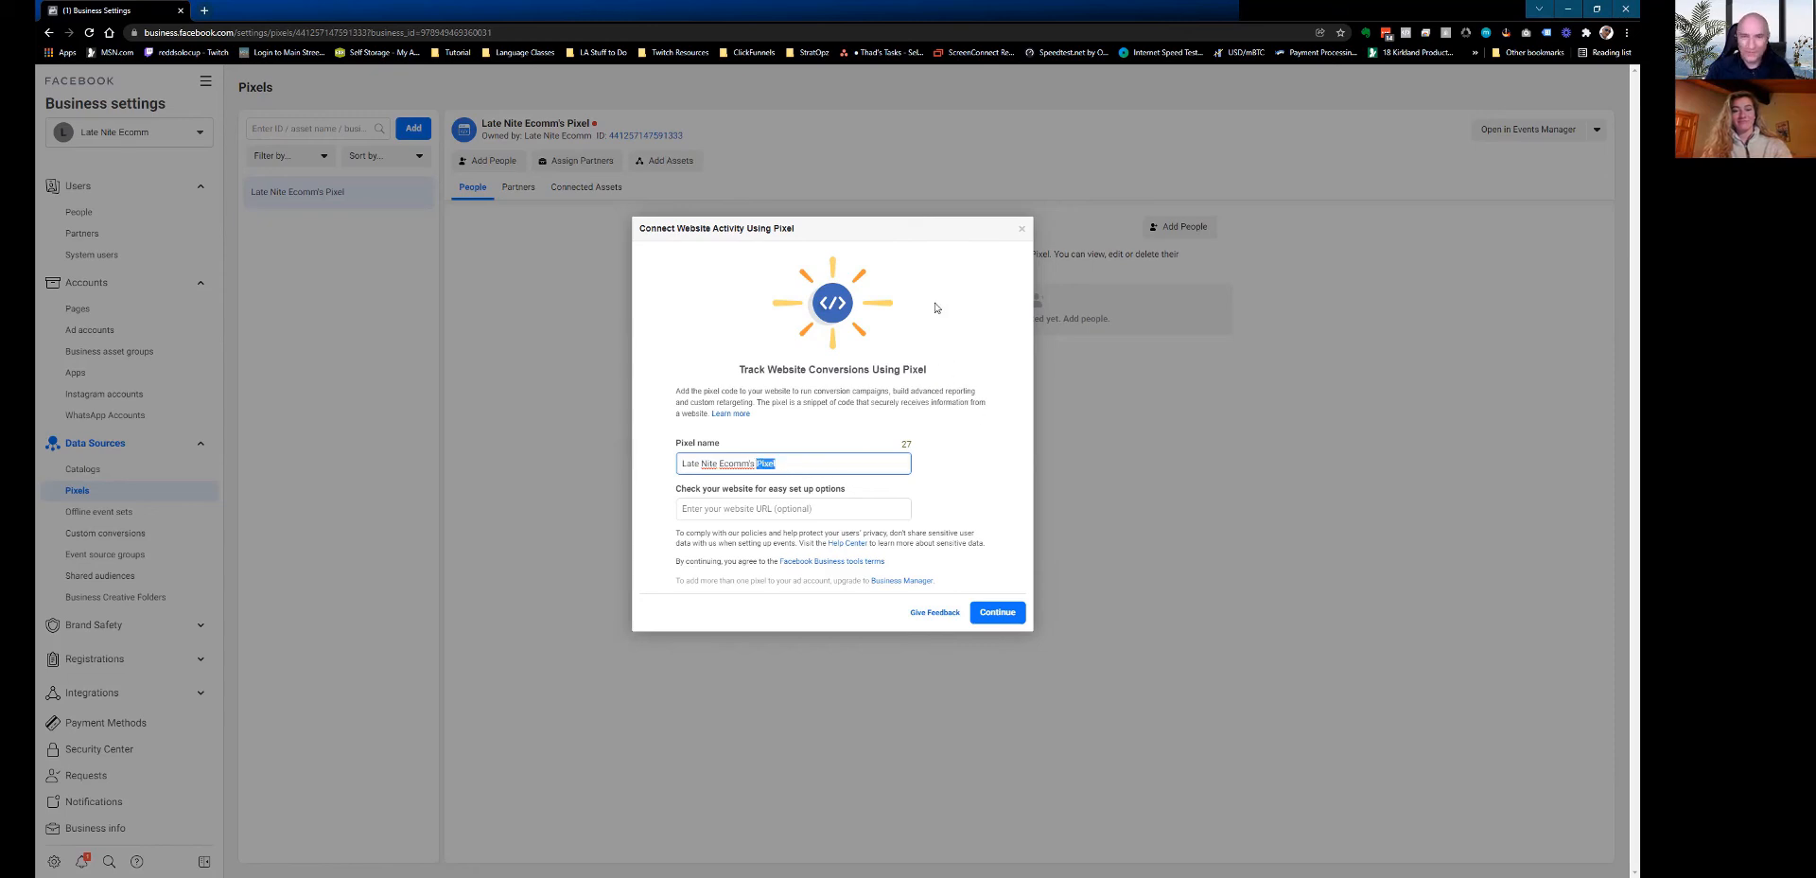
{"action": "left_click", "coordinate": [806, 512]}
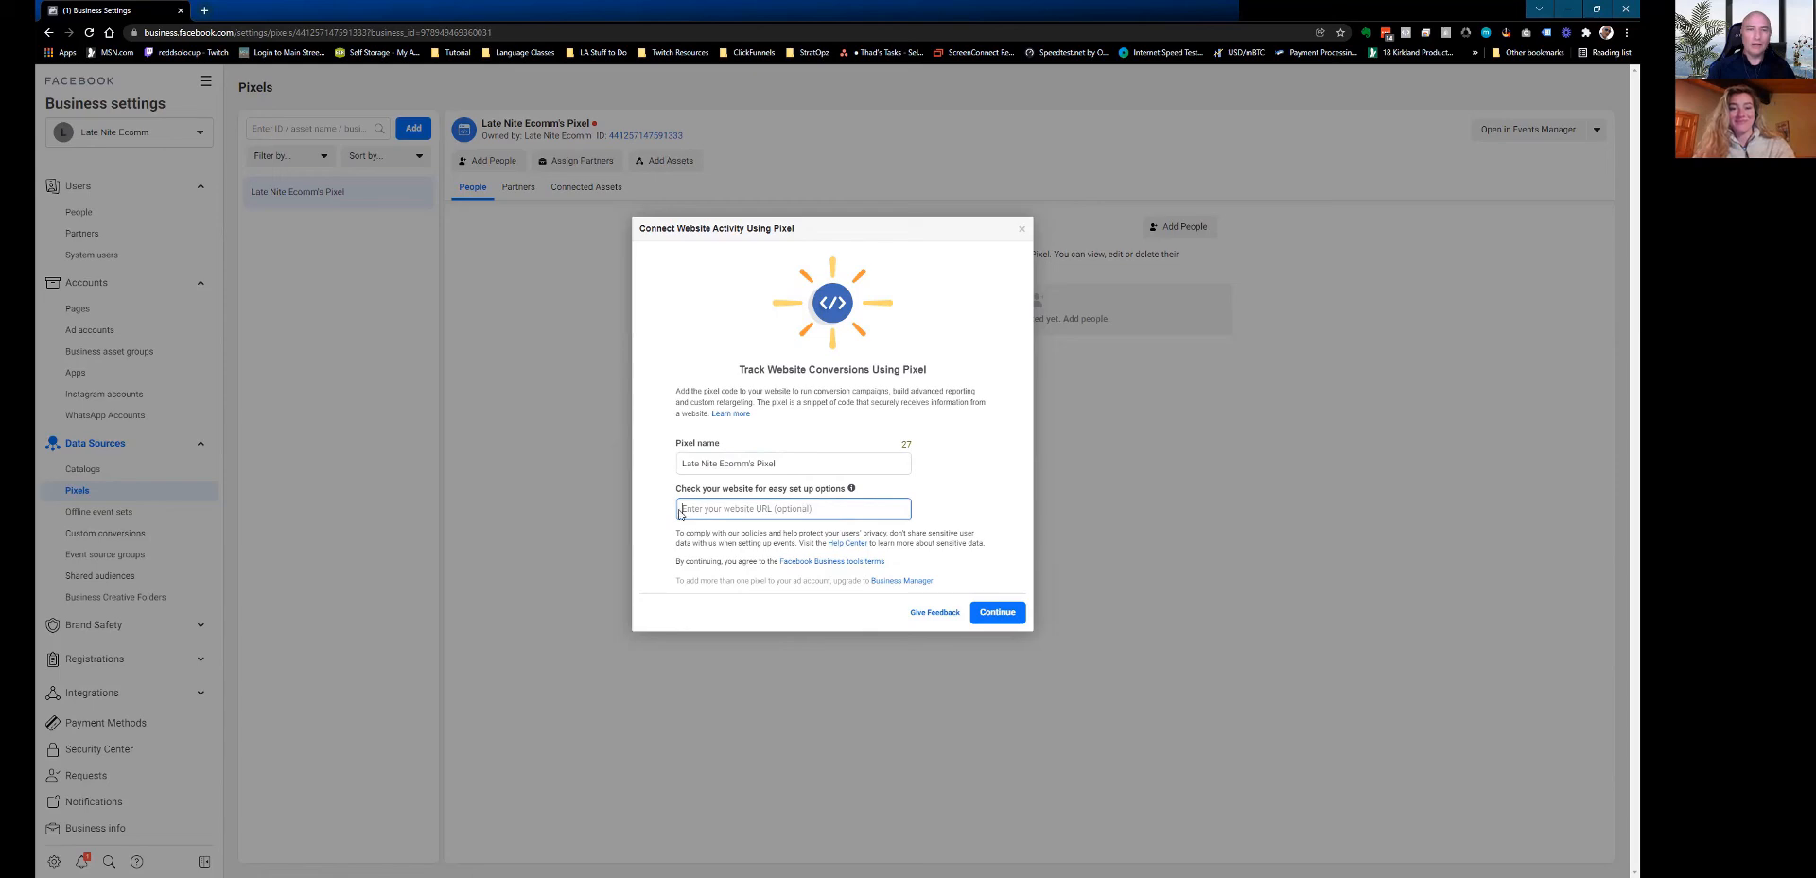
{"action": "left_click", "coordinate": [997, 612]}
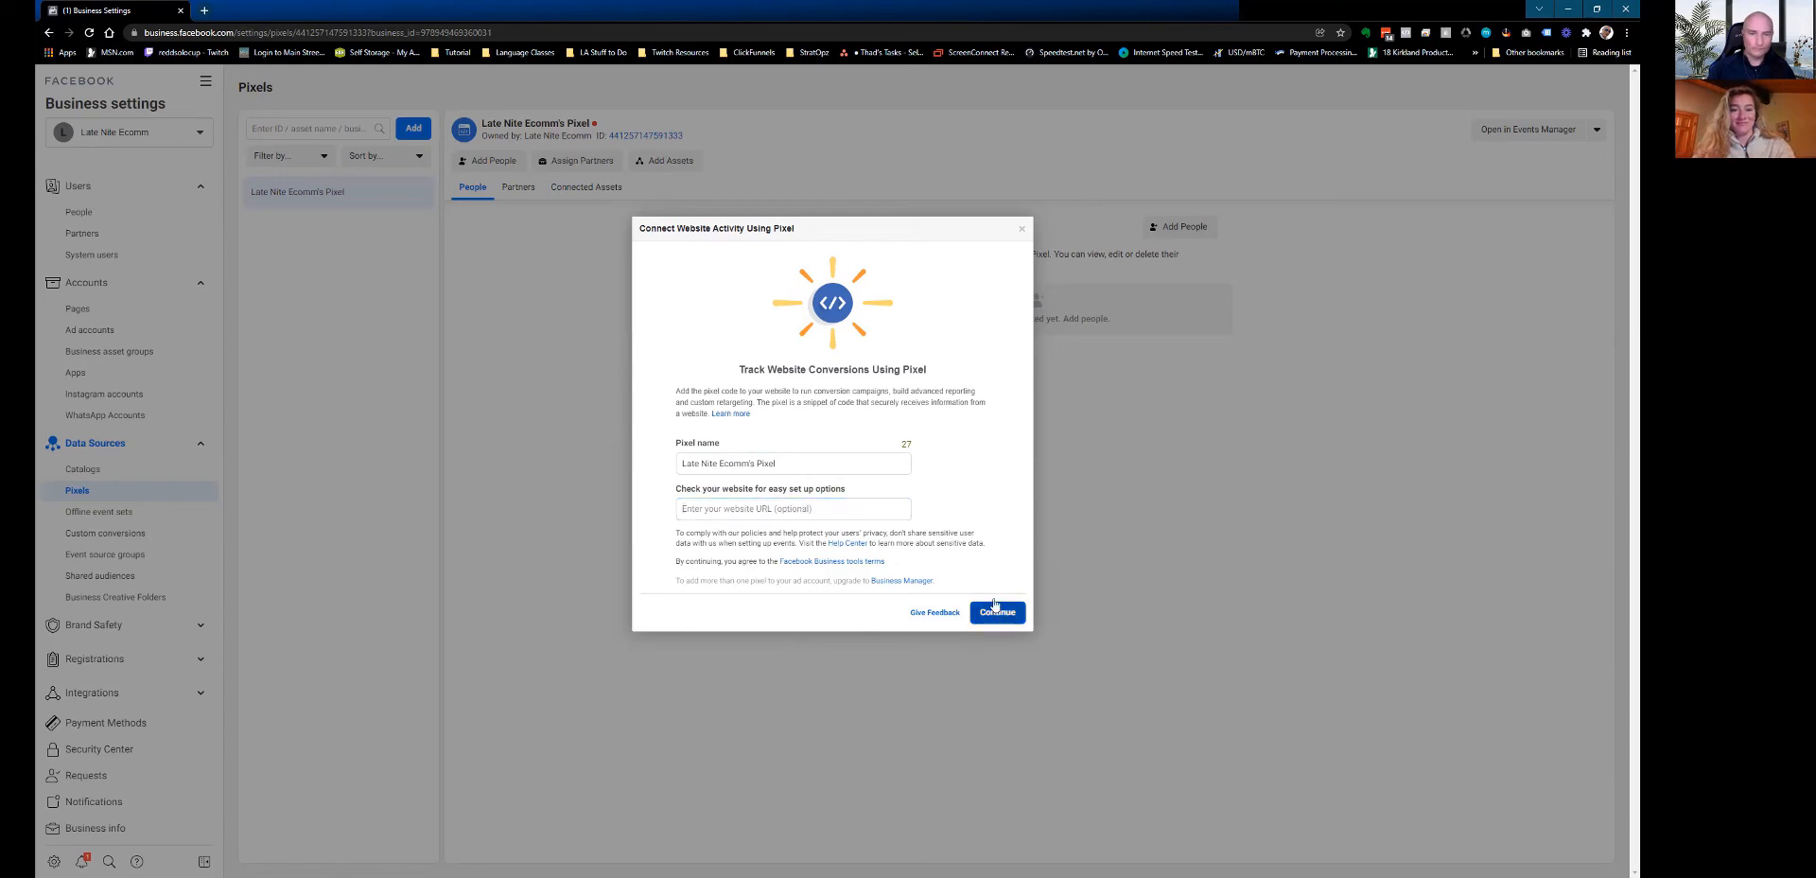
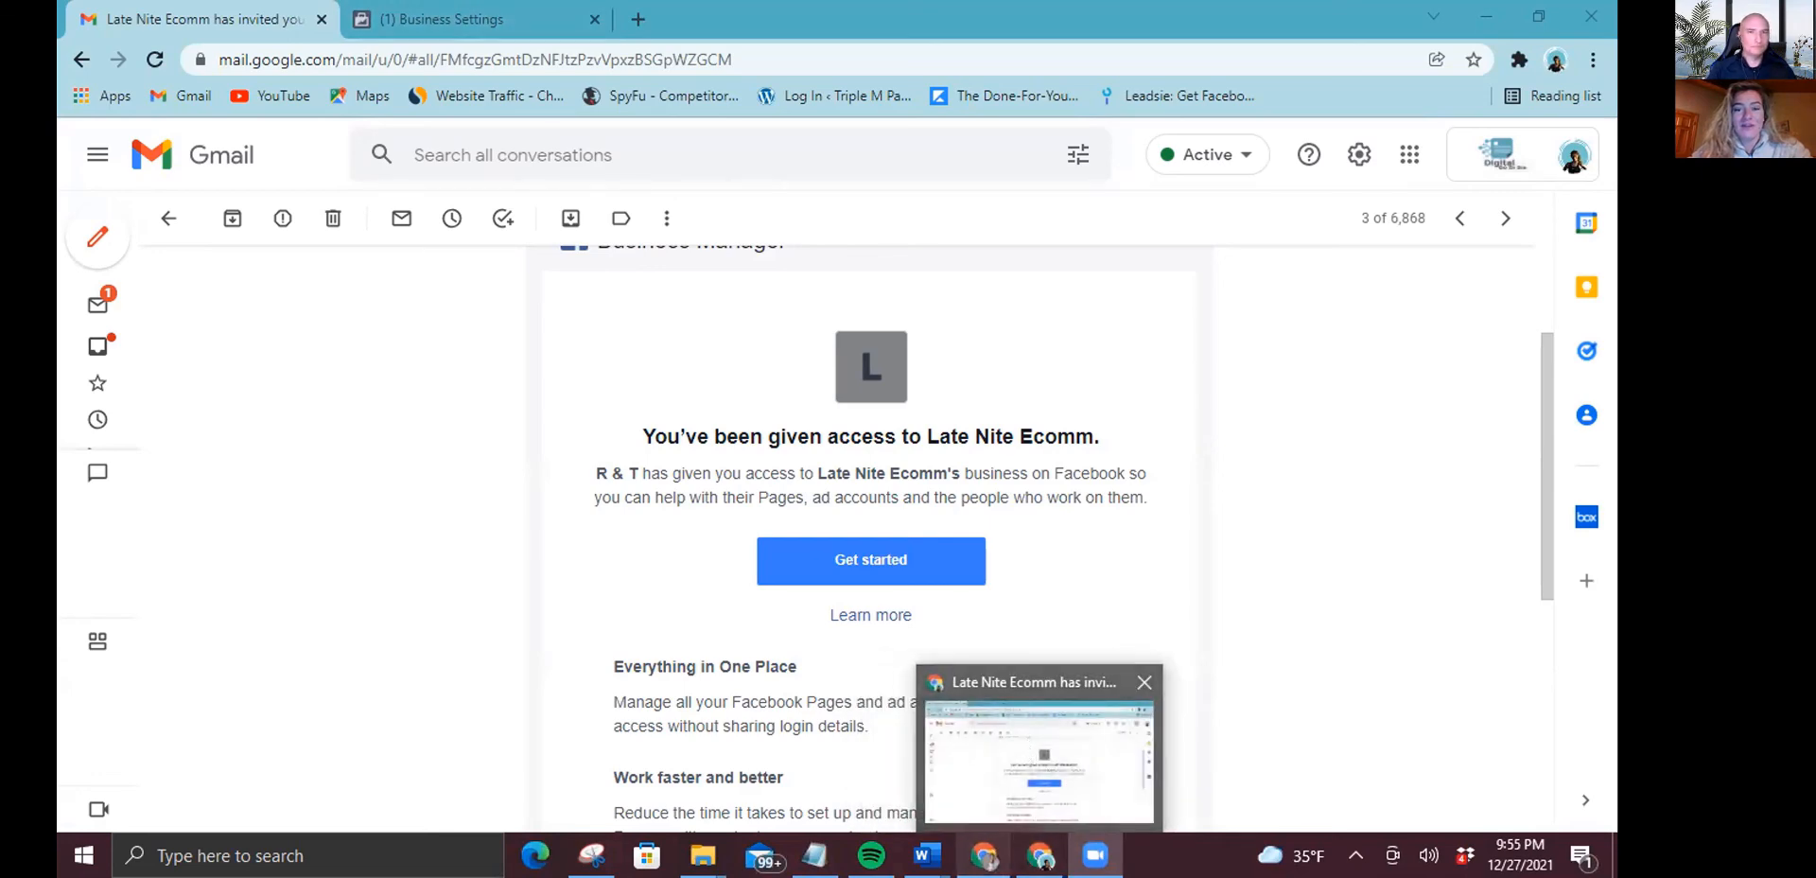
Leave Google Password Manager and go to the WordPress.com Plugins page for Cross Roads Tool and Machine.
{"action": "mouse_move", "coordinate": [985, 855]}
{"action": "left_click", "coordinate": [954, 773]}
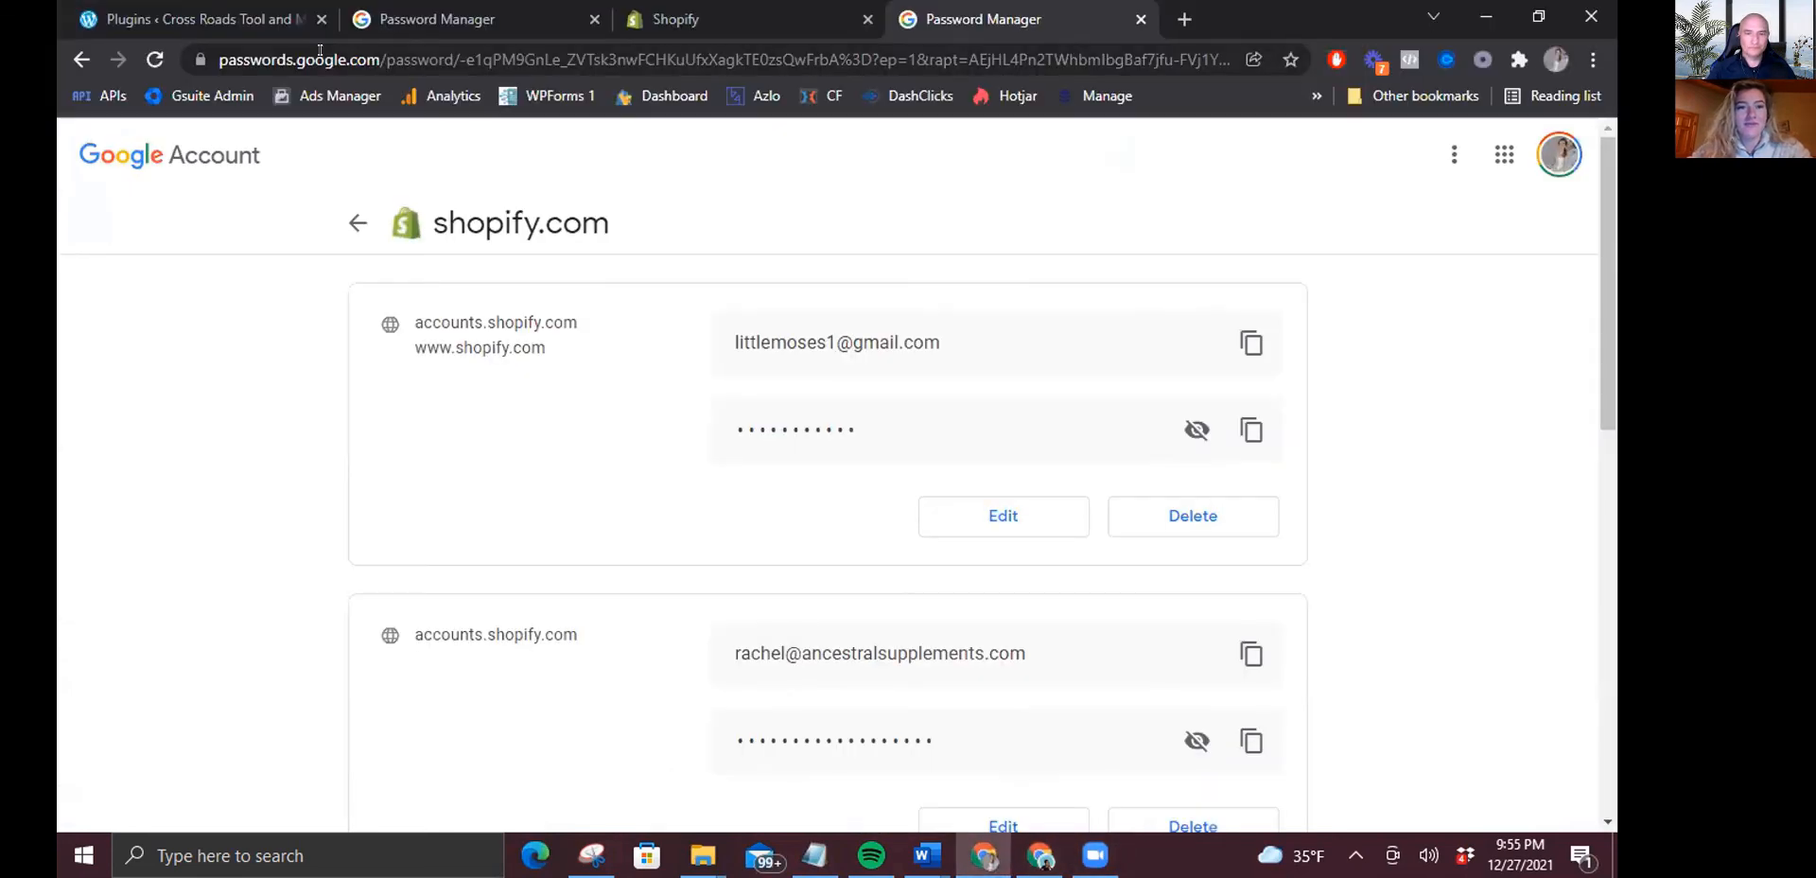
{"action": "left_click", "coordinate": [189, 6]}
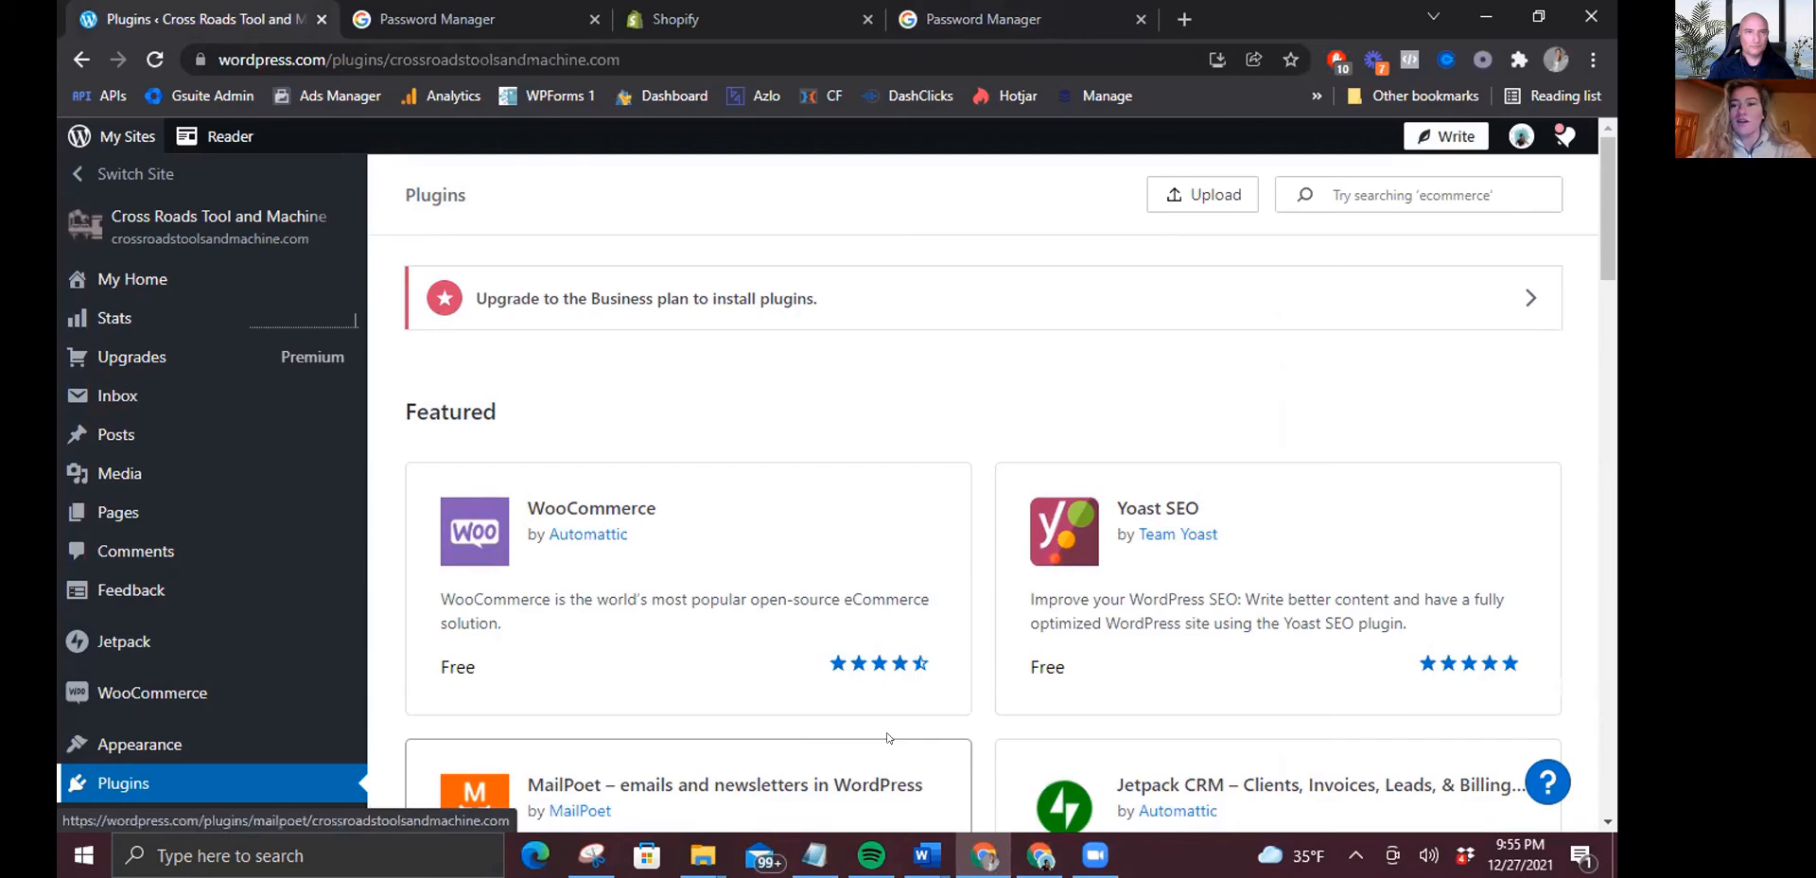
Search the plugin directory for 'pixel' (1024 results), then start editing the query.
{"action": "scroll", "coordinate": [1613, 225], "scroll_direction": "down", "scroll_amount": 10}
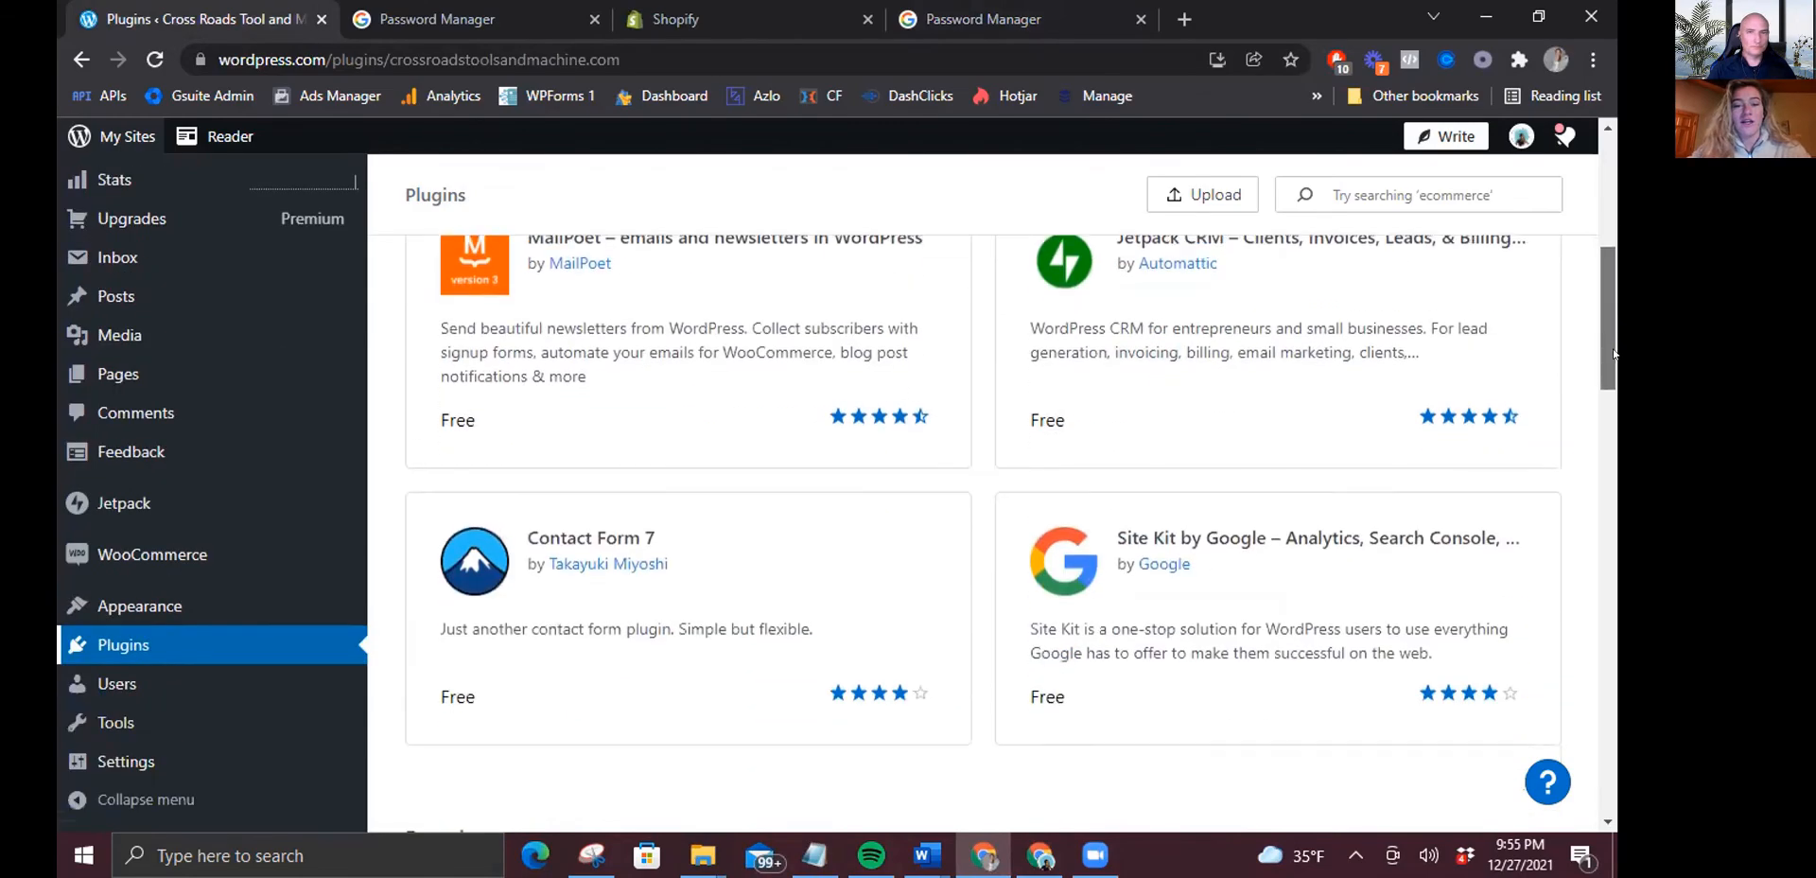
{"action": "left_click_drag", "start_coordinate": [1614, 392], "coordinate": [1599, 194]}
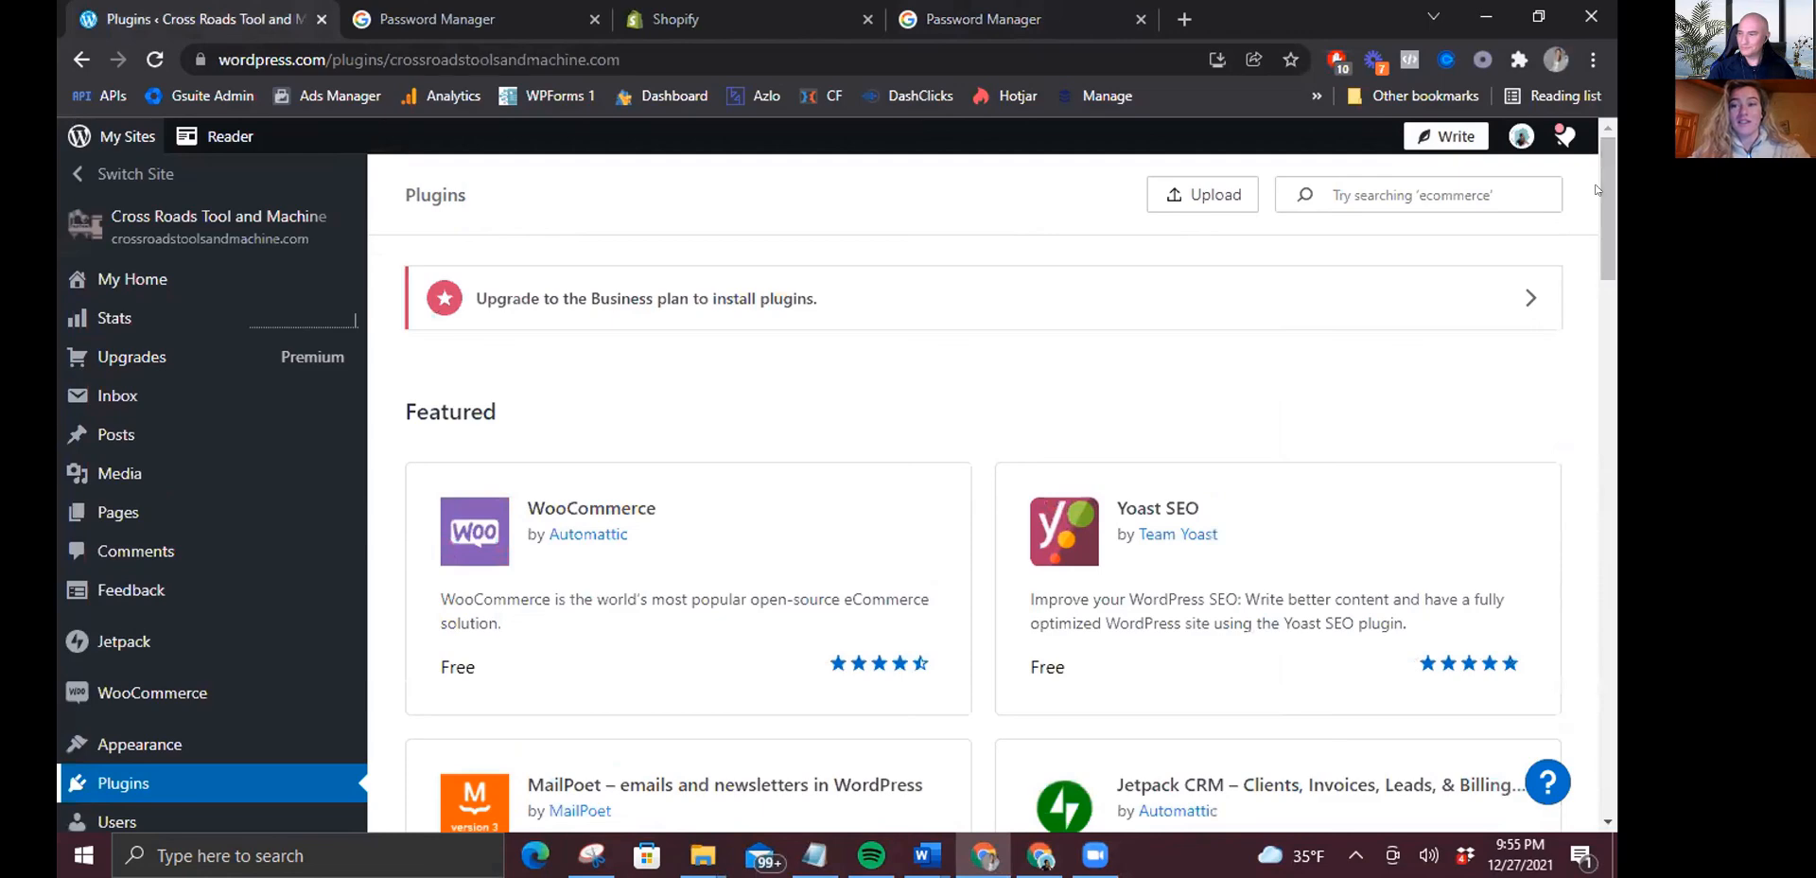
{"action": "left_click", "coordinate": [1387, 182]}
{"action": "type", "text": "pixel"}
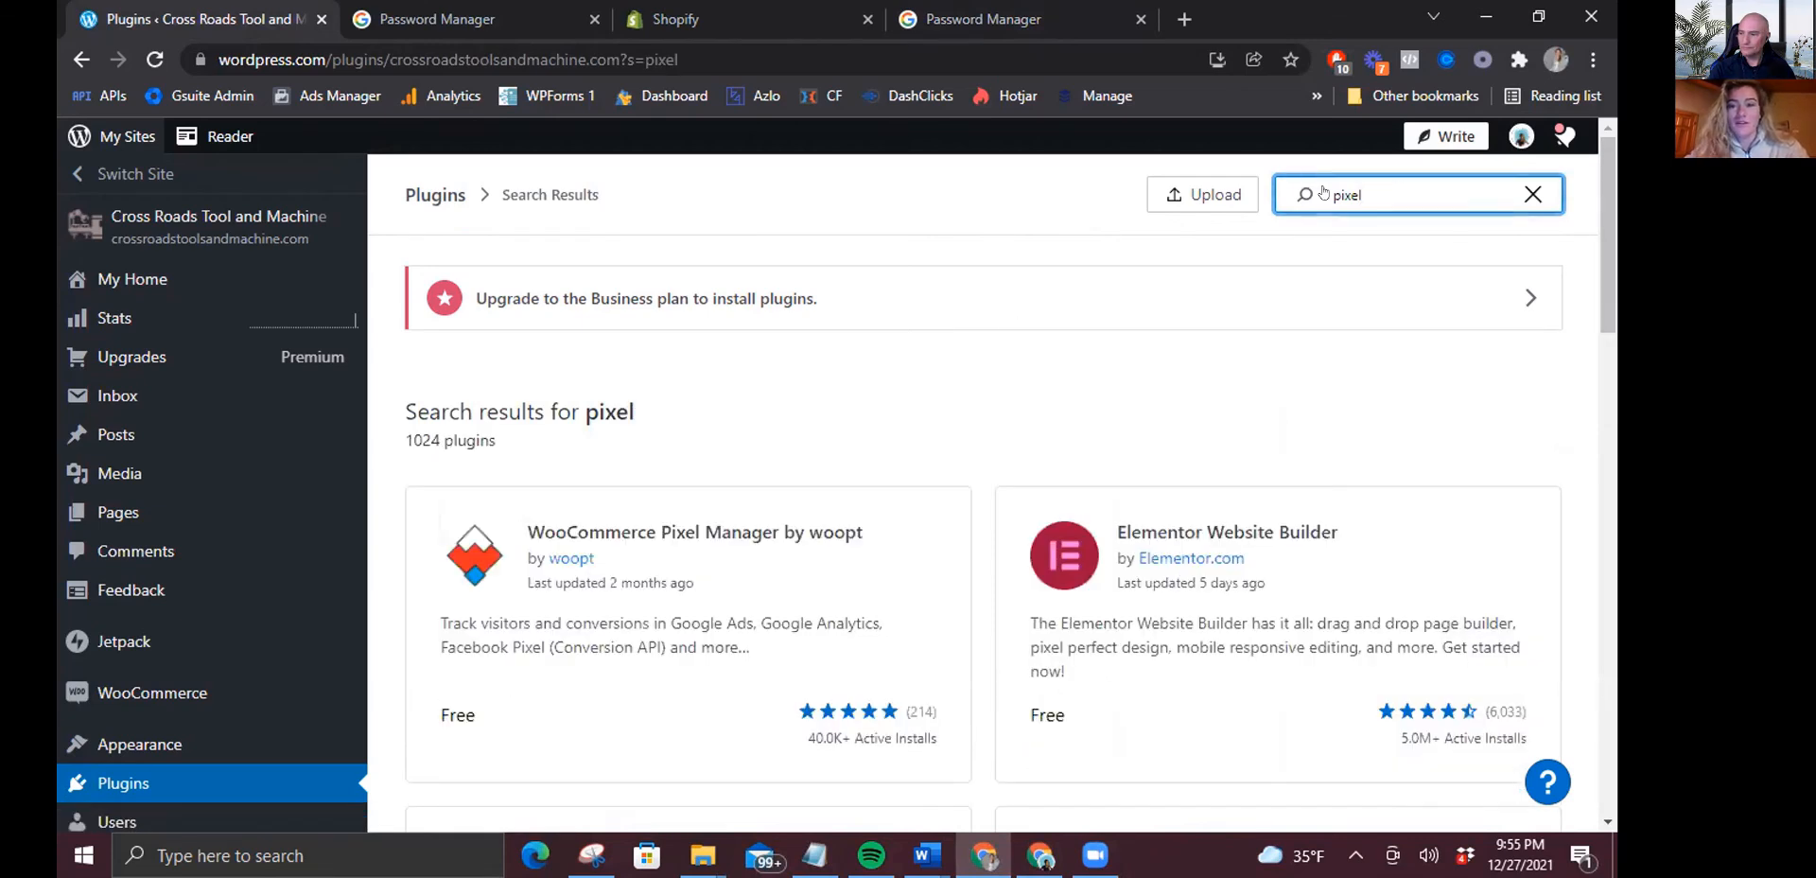
{"action": "key", "text": "BackSpace"}
{"action": "key", "text": "BackSpace"}
{"action": "key", "text": "BackSpace"}
{"action": "key", "text": "BackSpace"}
{"action": "key", "text": "BackSpace"}
Search plugins for 'facebook pixel' and browse the 327 results, led by Facebook for WooCommerce.
{"action": "type", "text": "fa"}
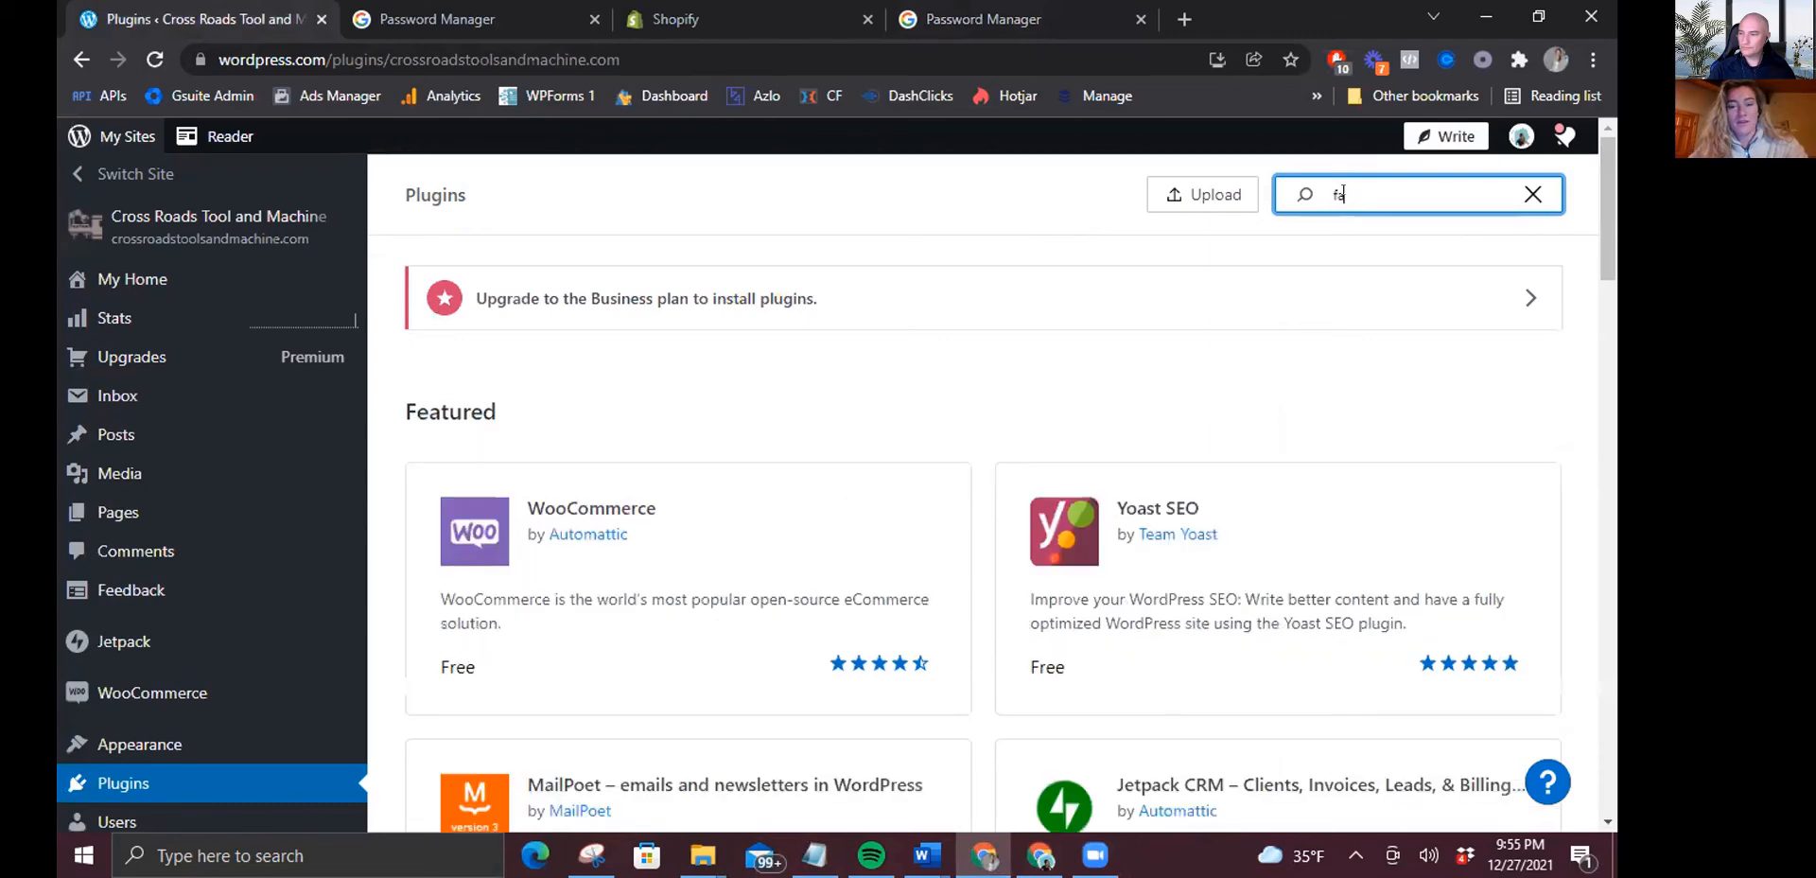
{"action": "type", "text": "cebook pixel"}
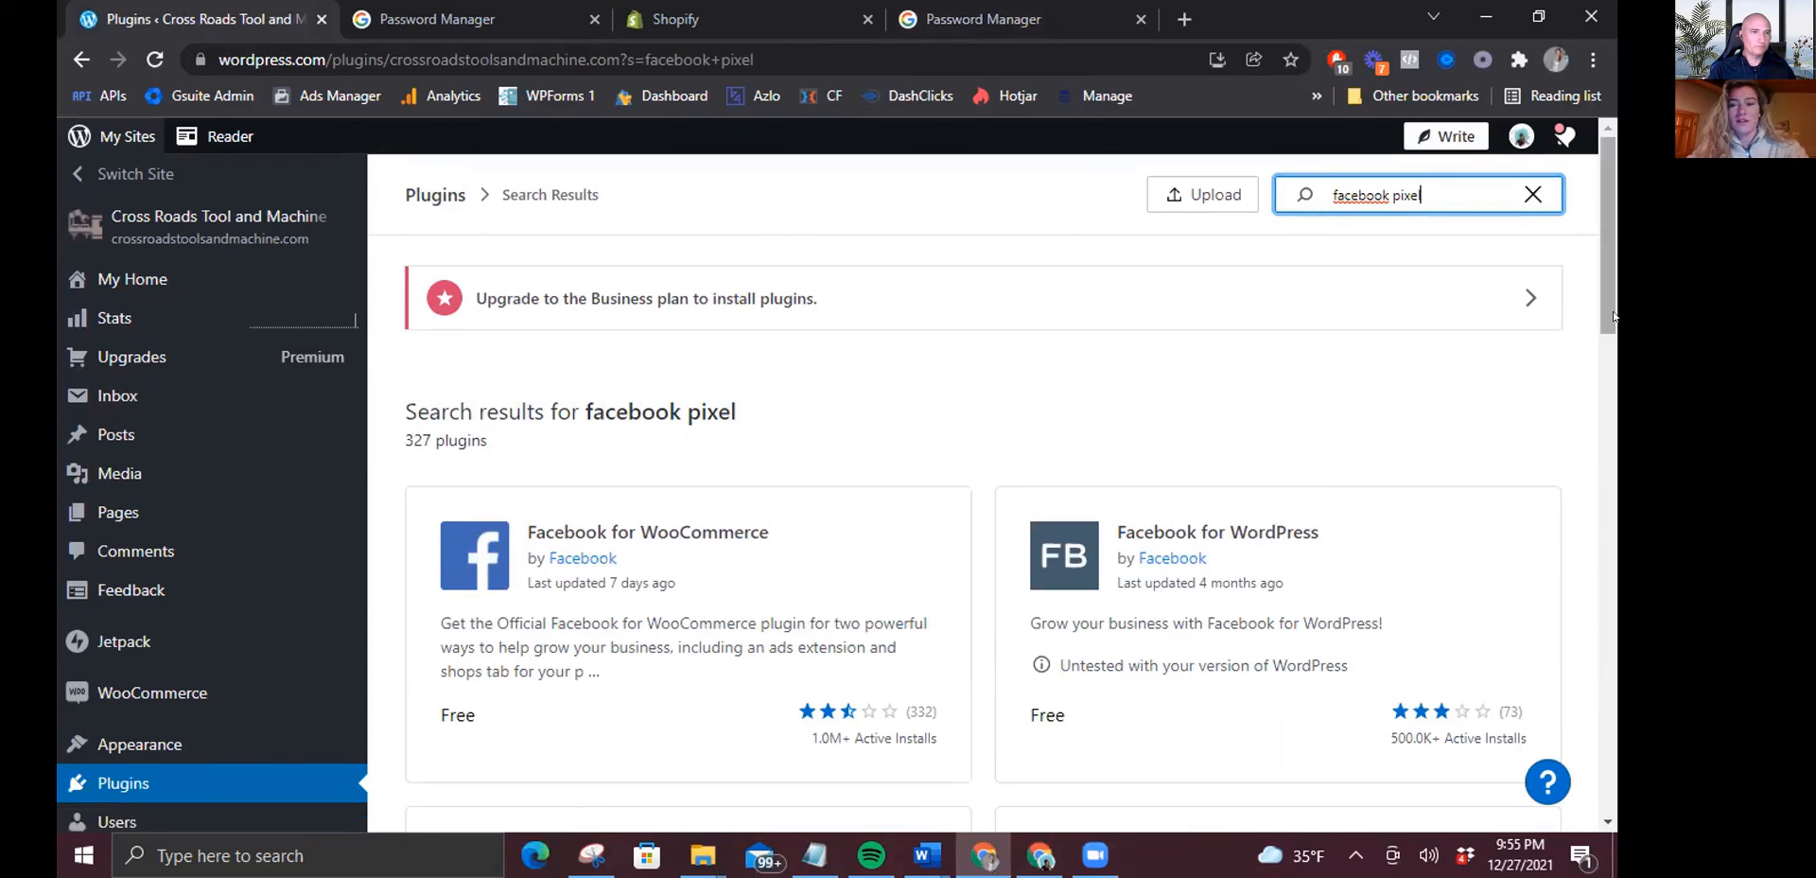
{"action": "left_click_drag", "start_coordinate": [1610, 316], "coordinate": [1614, 378]}
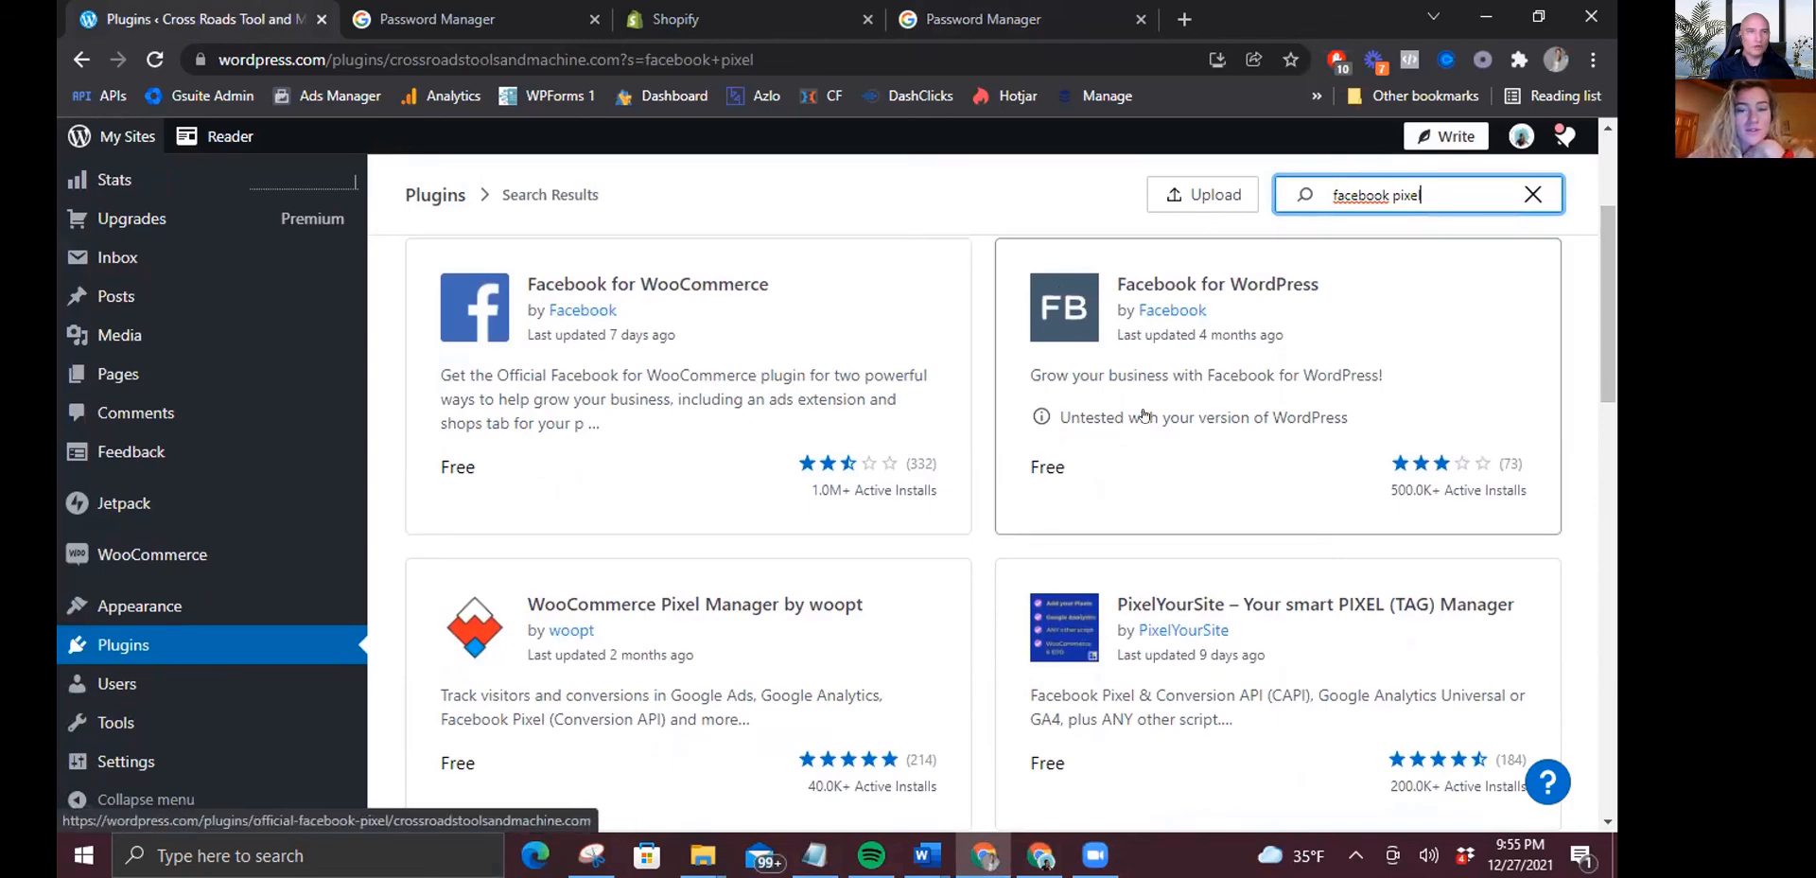
{"action": "left_click_drag", "start_coordinate": [1614, 378], "coordinate": [1614, 260]}
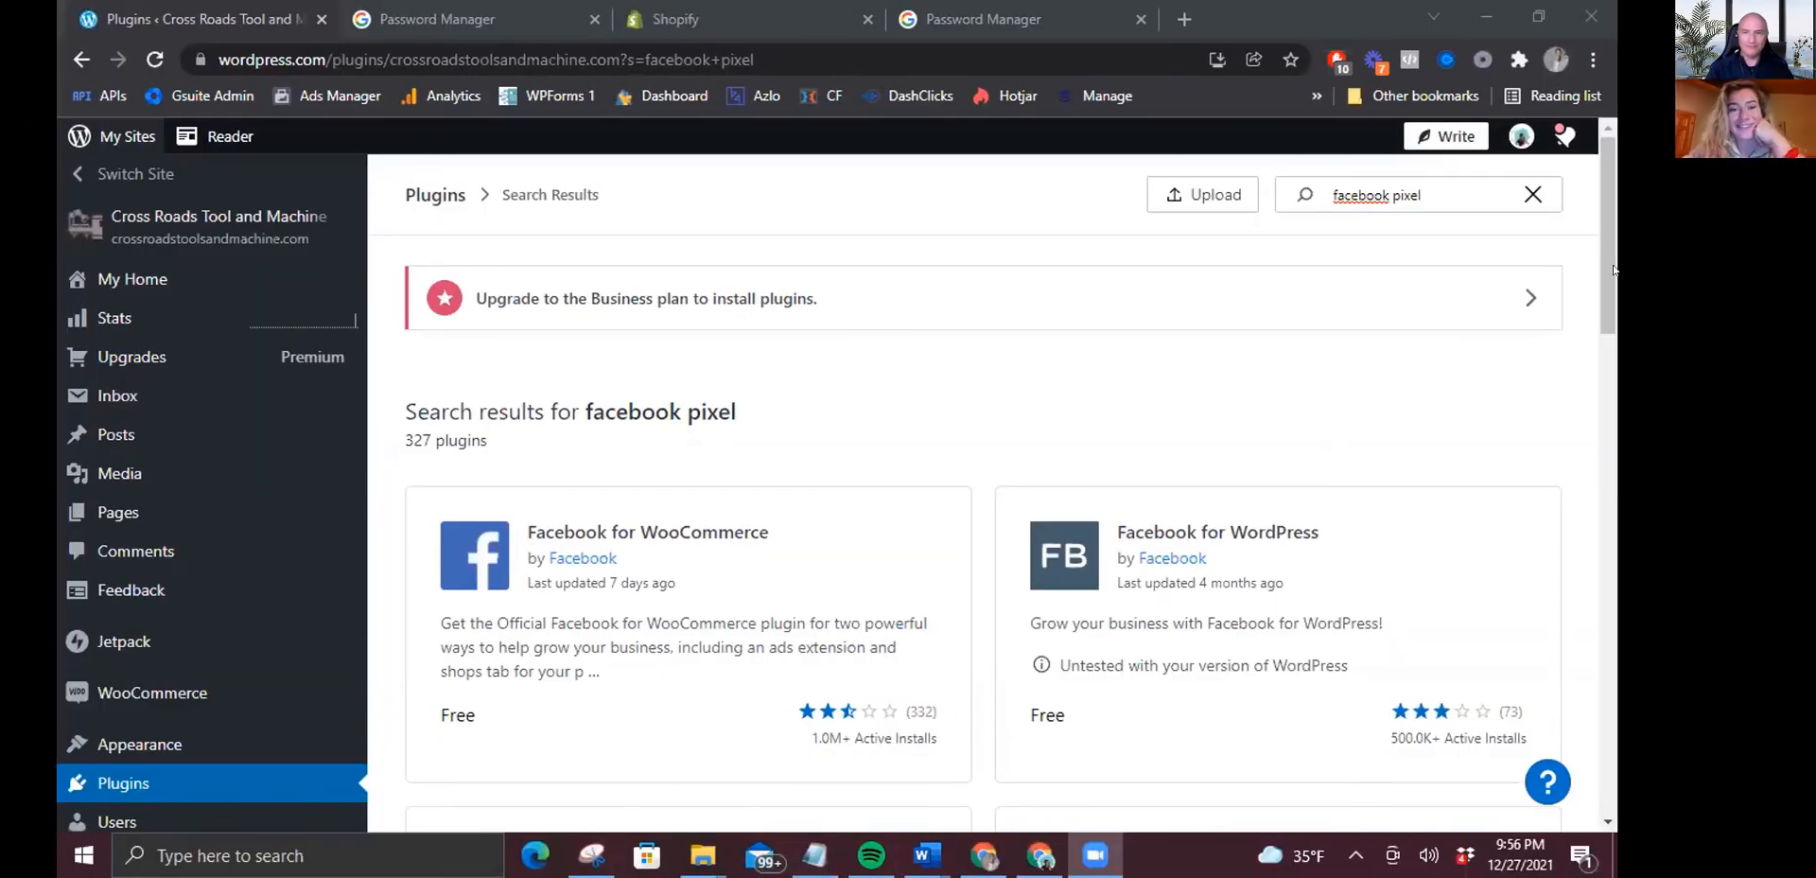
{"action": "scroll", "coordinate": [1555, 304], "scroll_direction": "down", "scroll_amount": 6}
{"action": "scroll", "coordinate": [1574, 304], "scroll_direction": "up", "scroll_amount": 5}
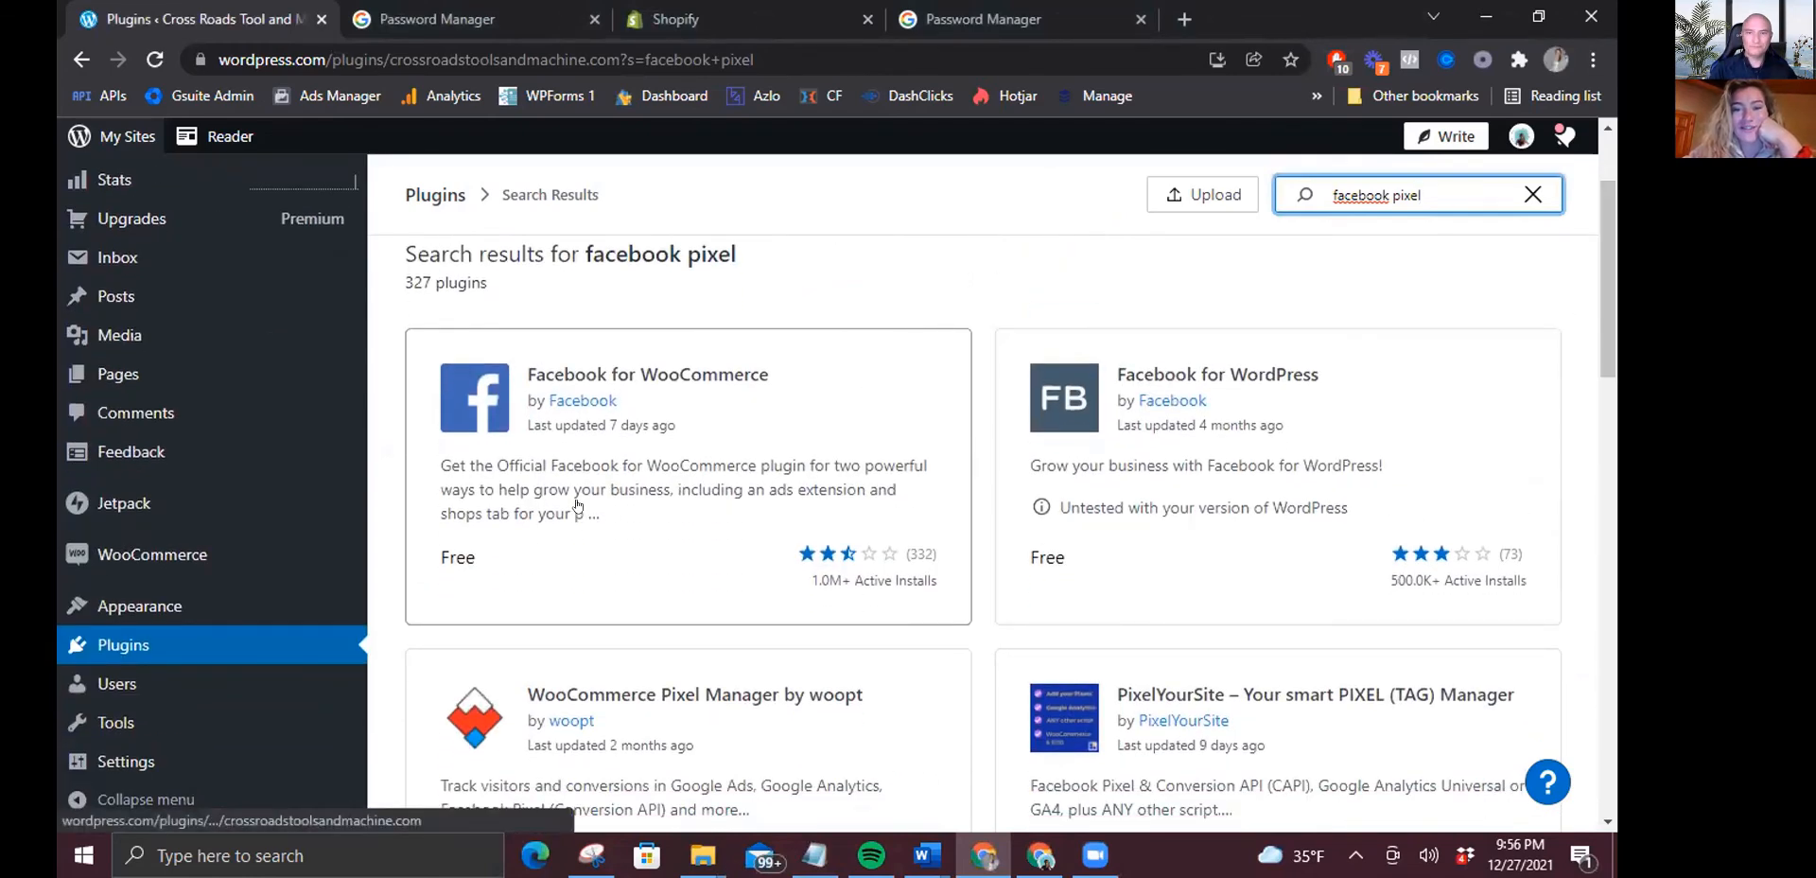
{"action": "left_click_drag", "start_coordinate": [1614, 281], "coordinate": [1614, 311]}
Open the Facebook for WooCommerce plugin page and try installing it, which requires a Business plan upgrade.
{"action": "left_click", "coordinate": [756, 300]}
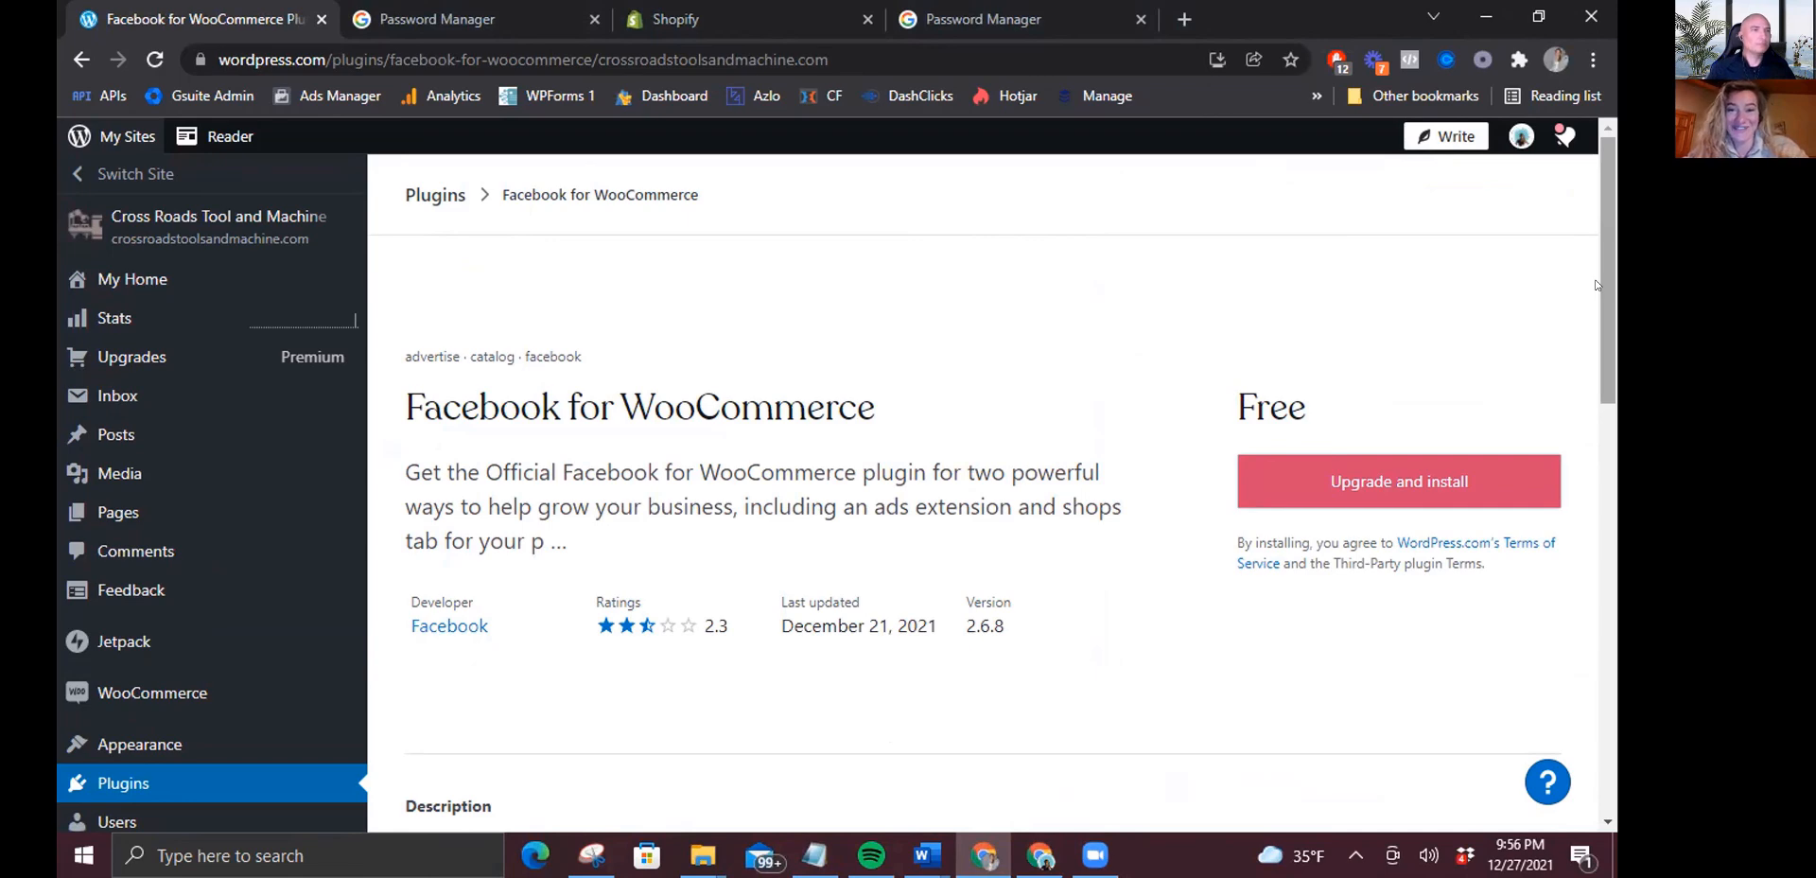
{"action": "scroll", "coordinate": [1608, 293], "scroll_direction": "down", "scroll_amount": 2}
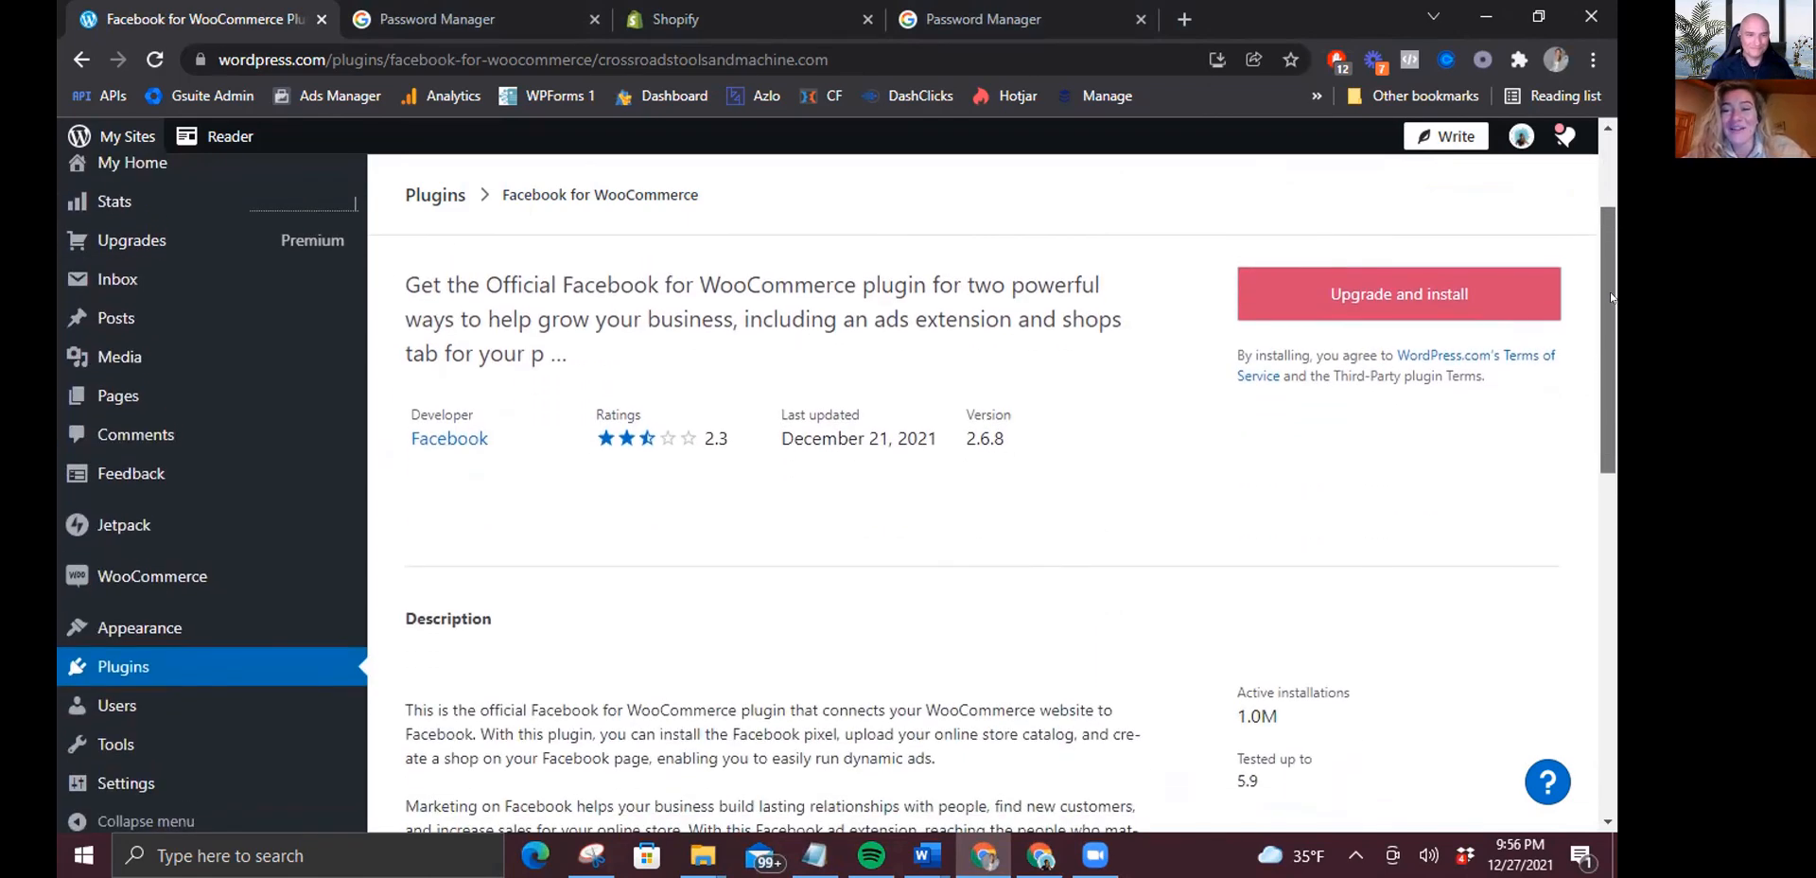
{"action": "scroll", "coordinate": [1611, 297], "scroll_direction": "down", "scroll_amount": 3}
{"action": "scroll", "coordinate": [1436, 351], "scroll_direction": "up", "scroll_amount": 5}
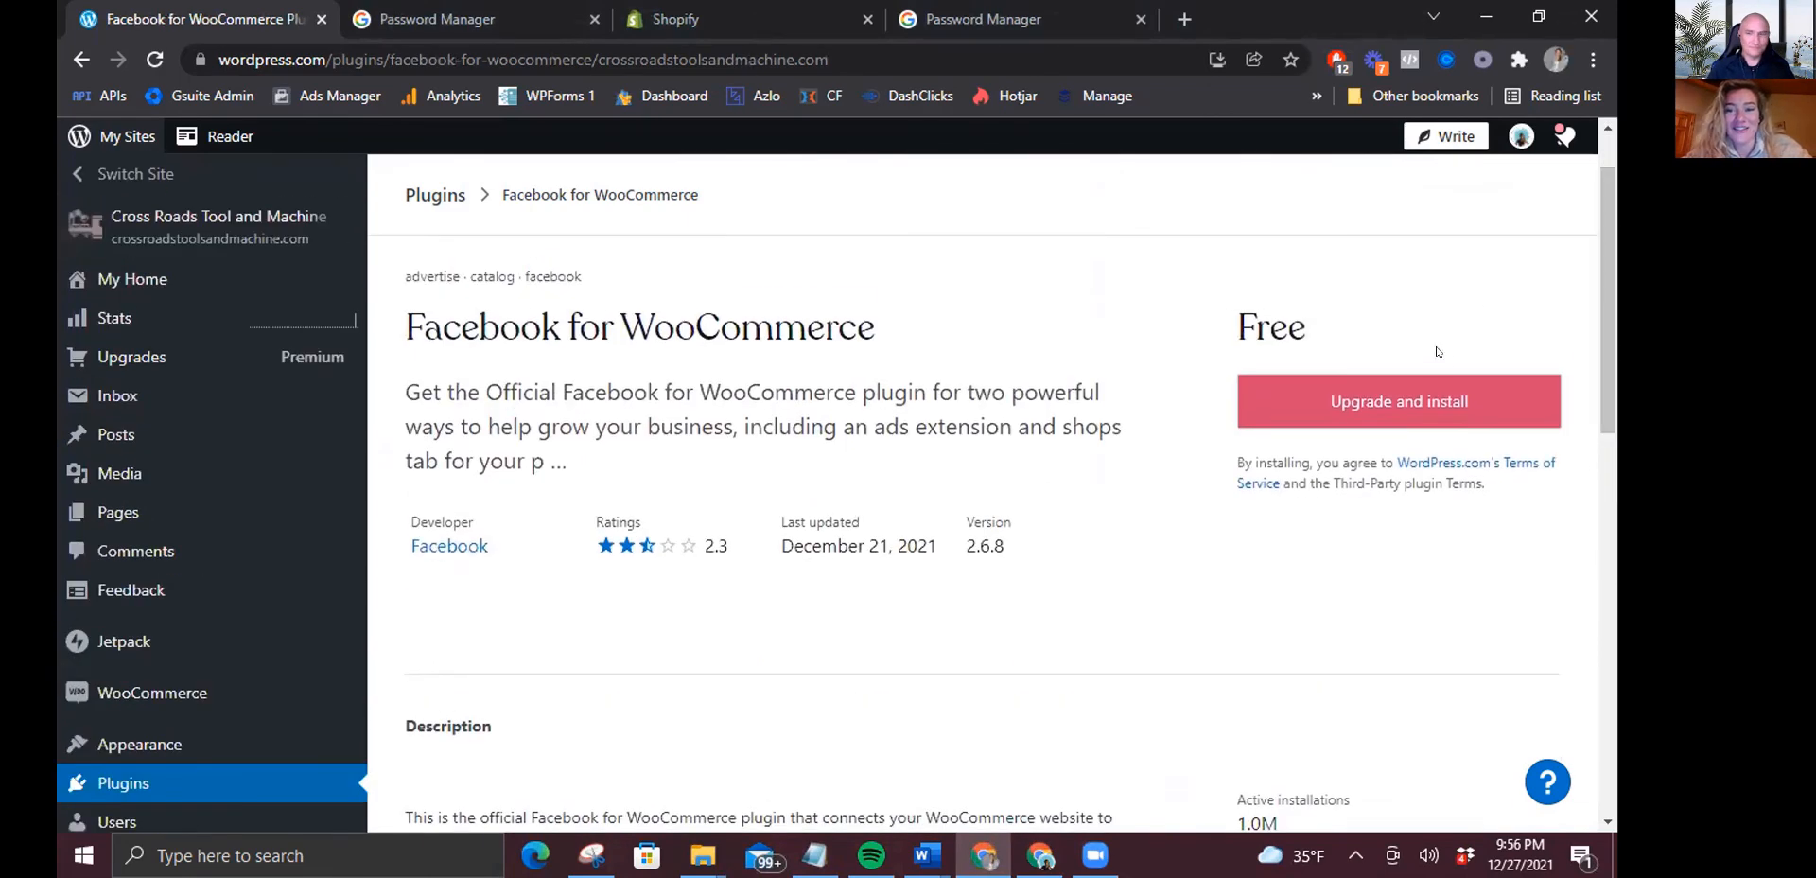
{"action": "left_click", "coordinate": [1440, 396]}
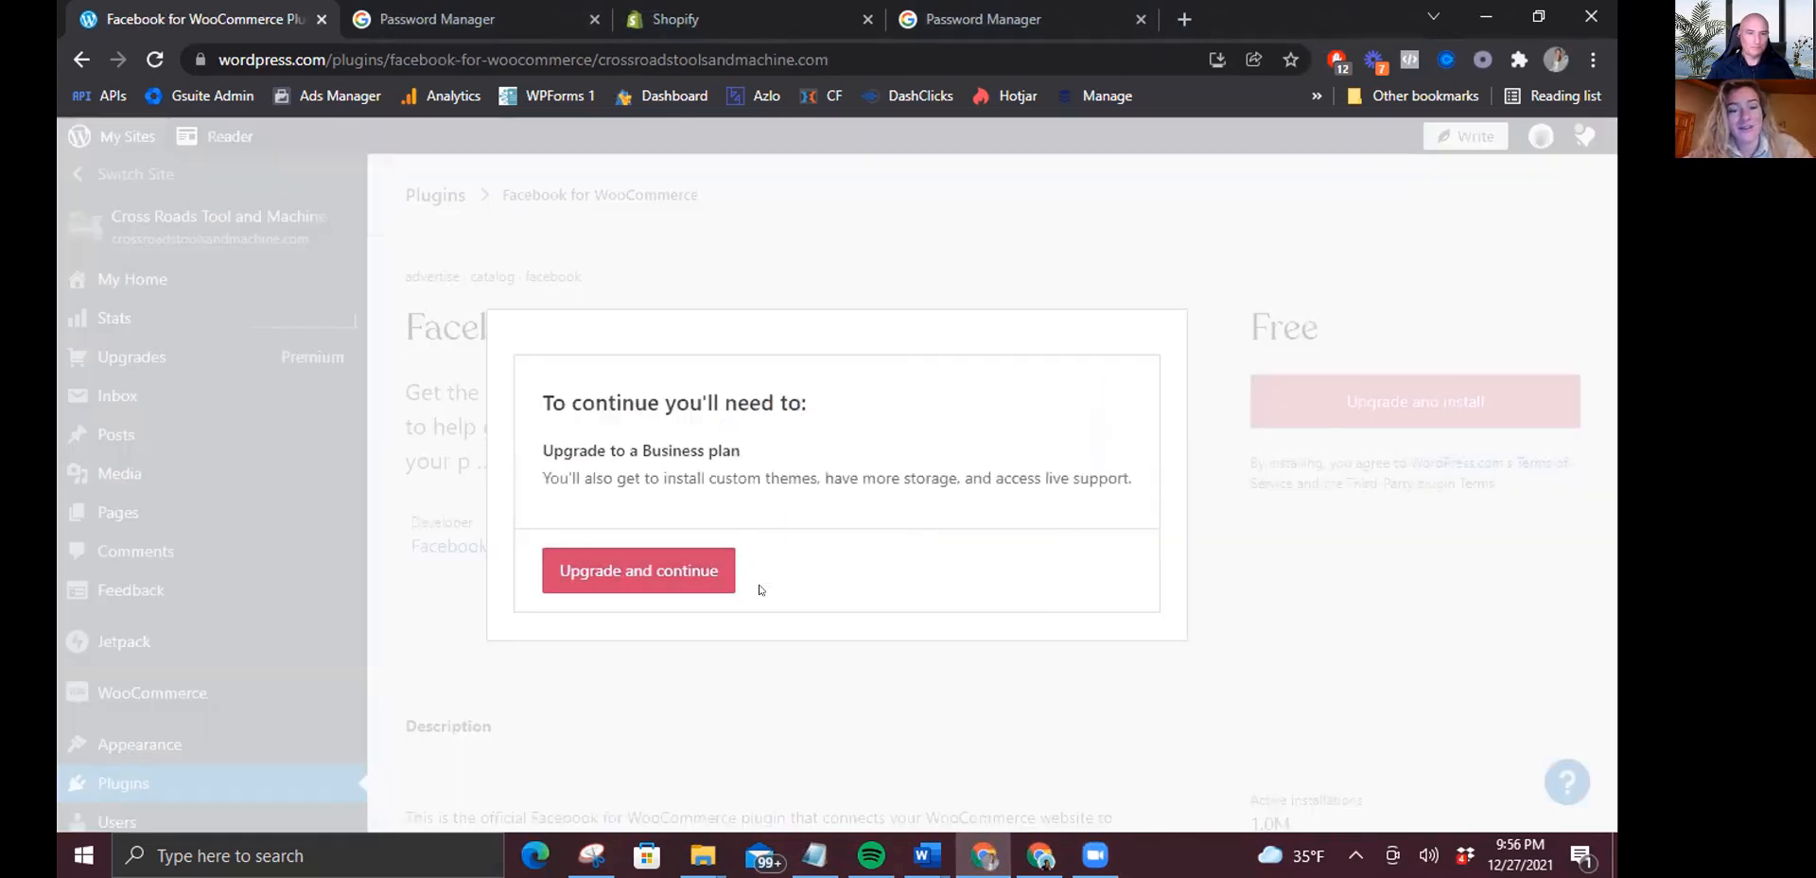
{"action": "left_click", "coordinate": [757, 665]}
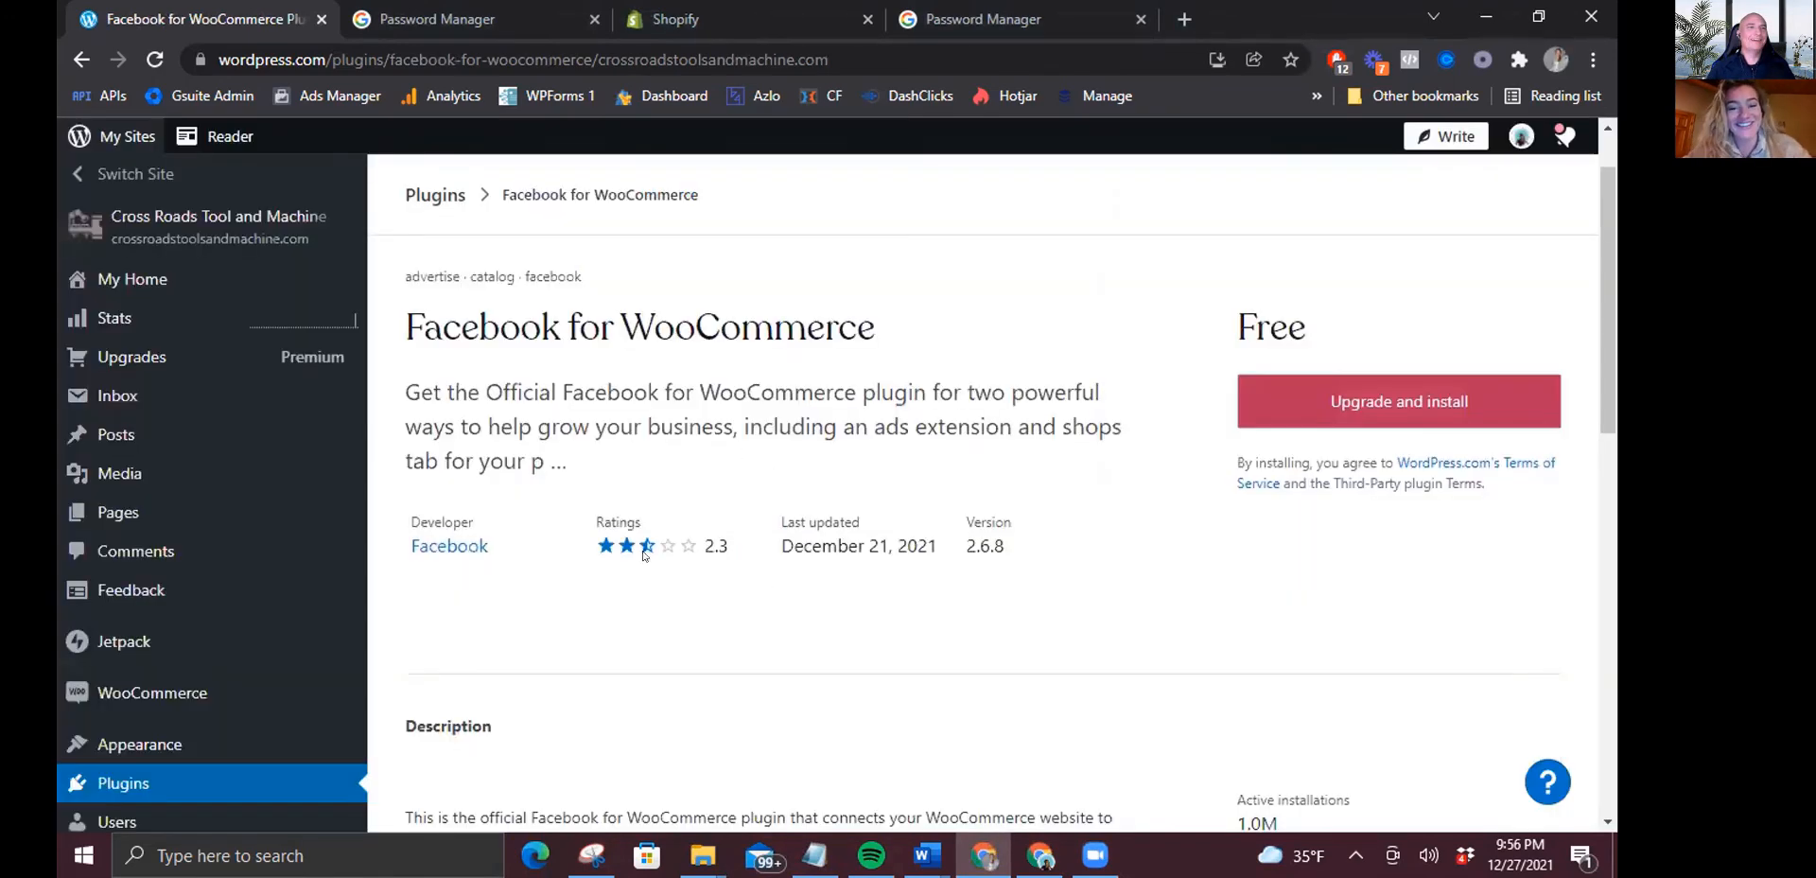
{"action": "scroll", "coordinate": [1614, 648], "scroll_direction": "down", "scroll_amount": 5}
{"action": "scroll", "coordinate": [1614, 648], "scroll_direction": "down", "scroll_amount": 4}
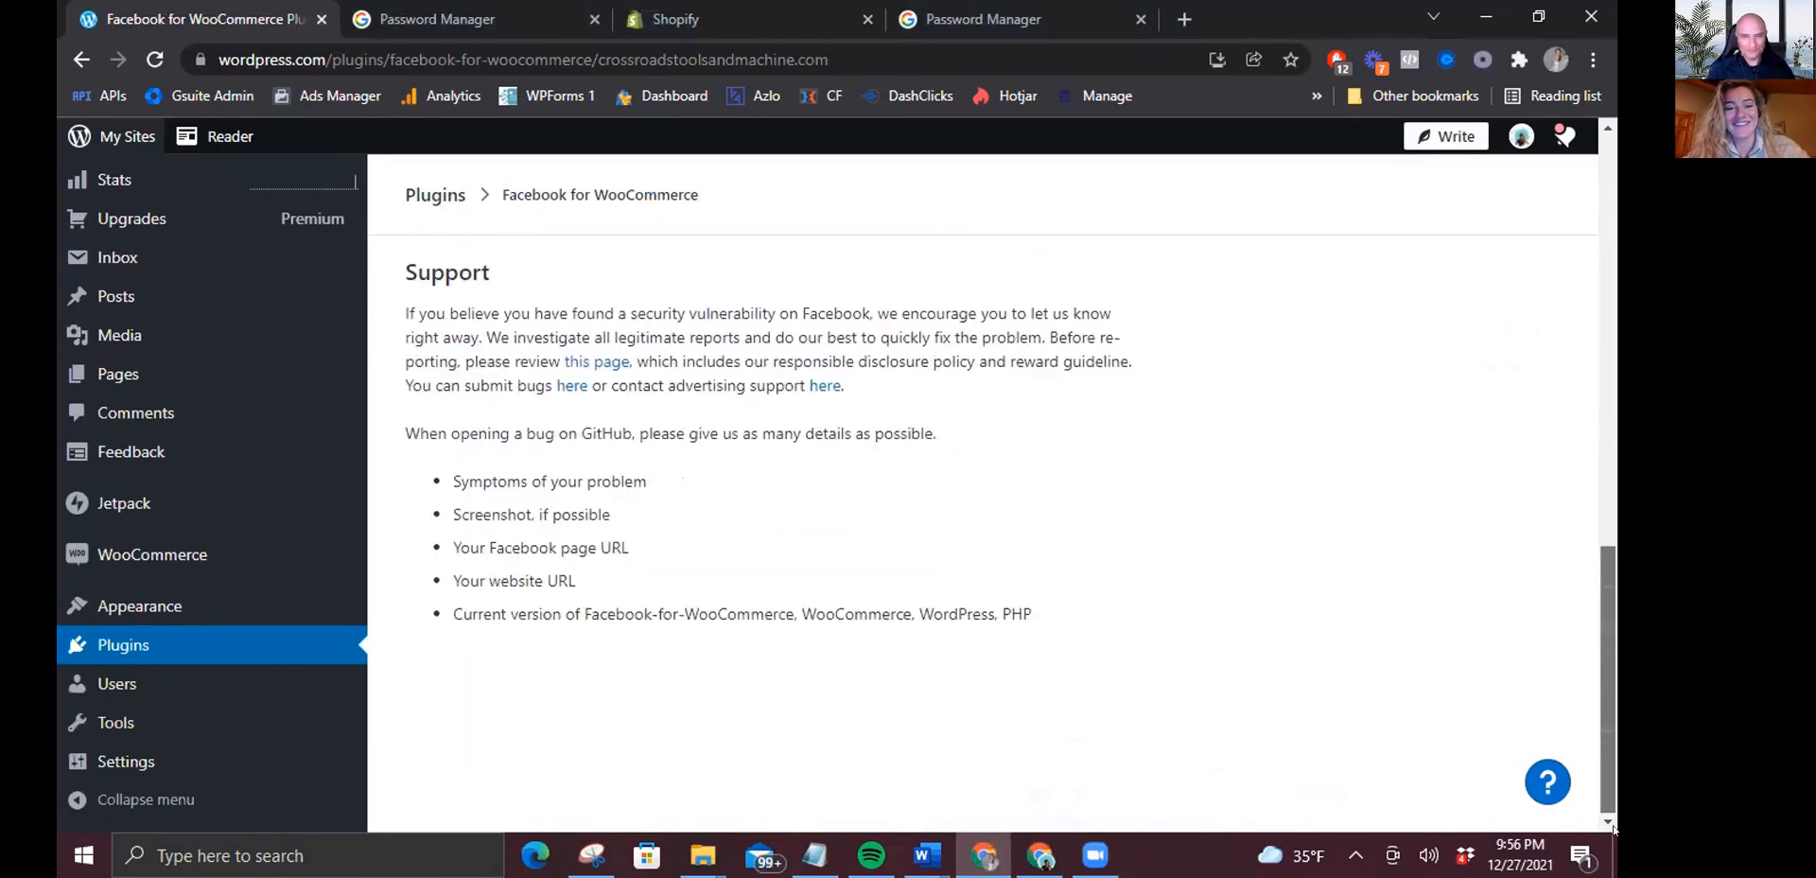
{"action": "scroll", "coordinate": [1597, 358], "scroll_direction": "up", "scroll_amount": 10}
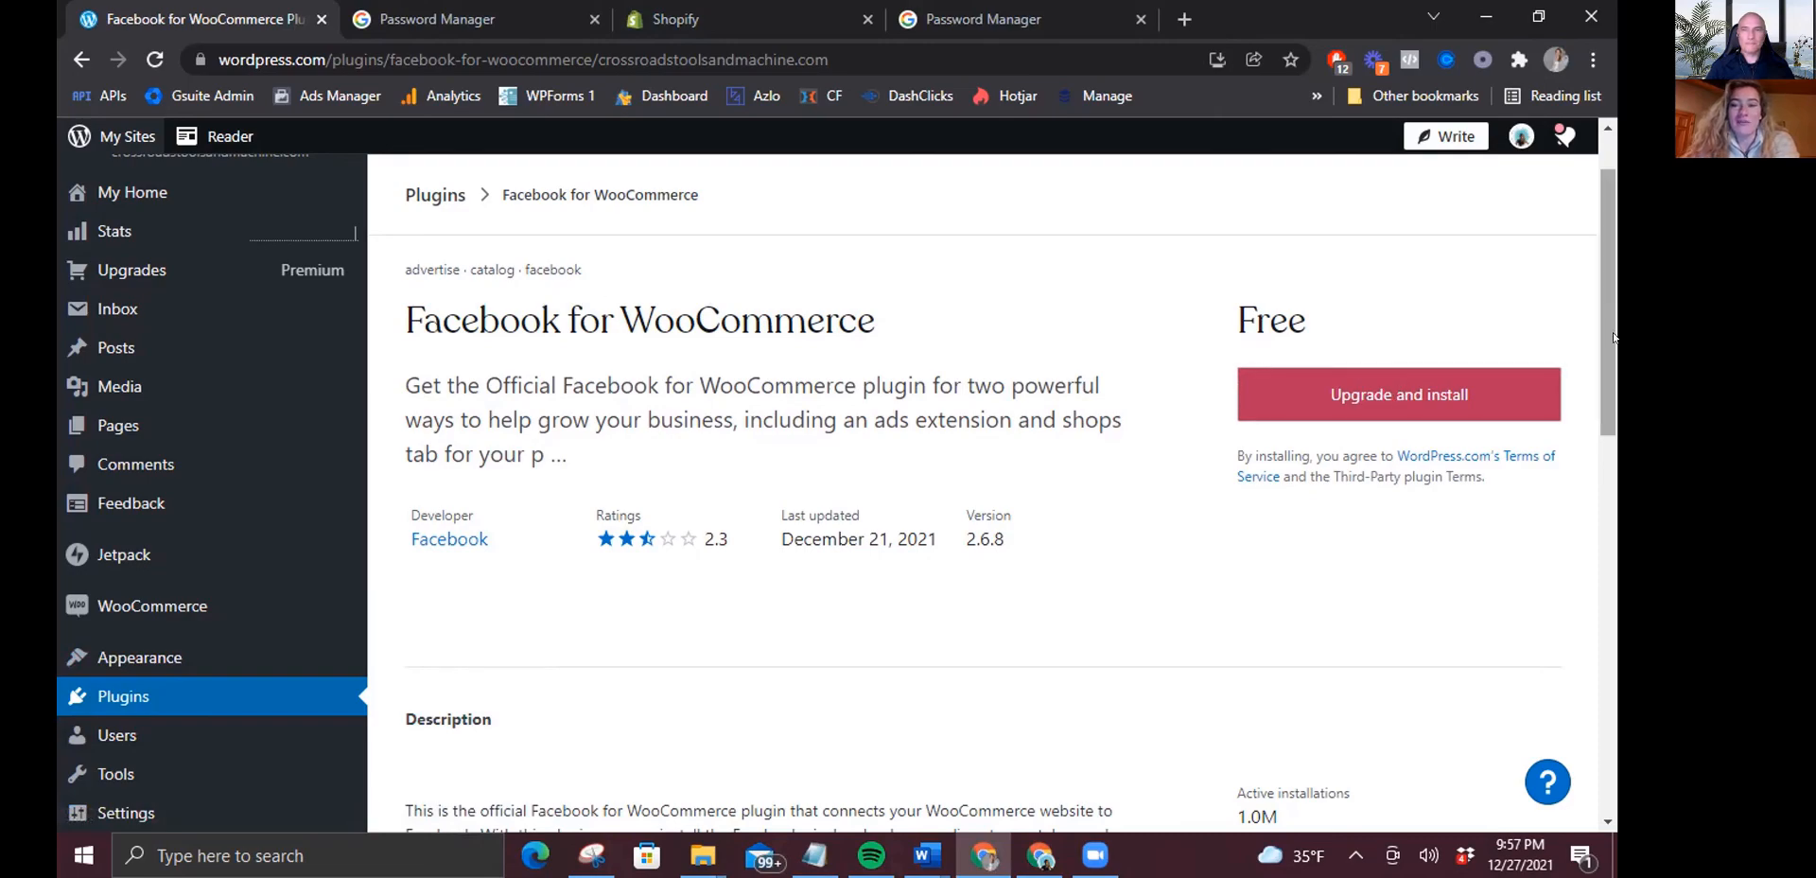
{"action": "scroll", "coordinate": [1613, 683], "scroll_direction": "down", "scroll_amount": 5}
{"action": "left_click_drag", "start_coordinate": [1613, 683], "coordinate": [1615, 376]}
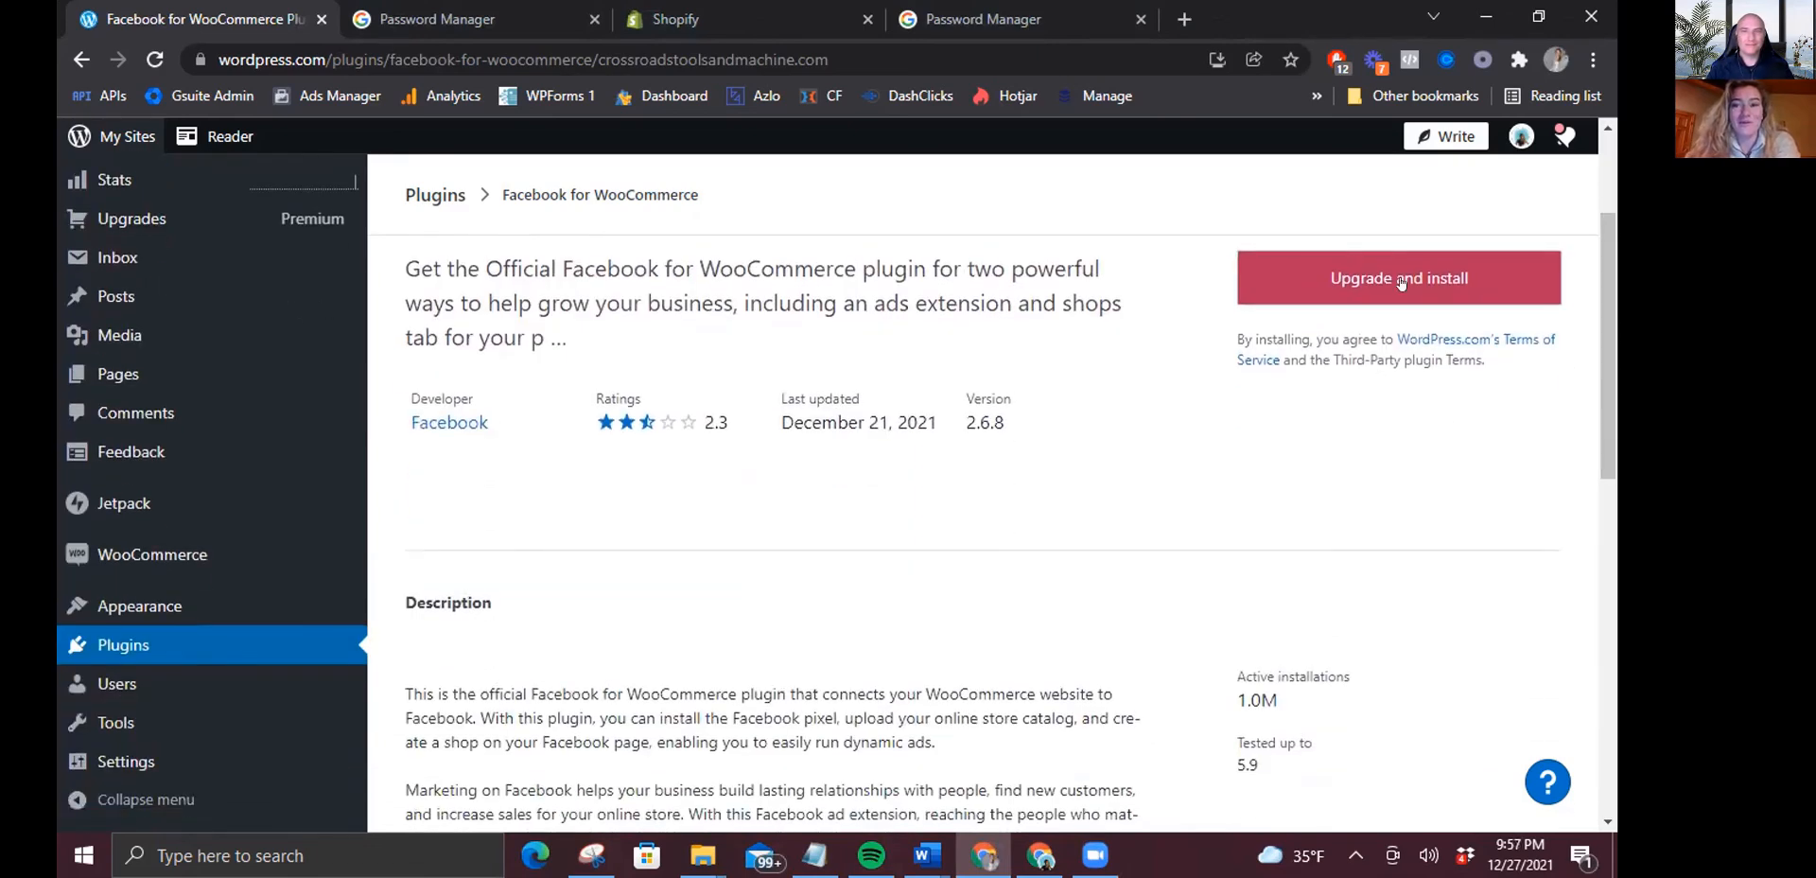